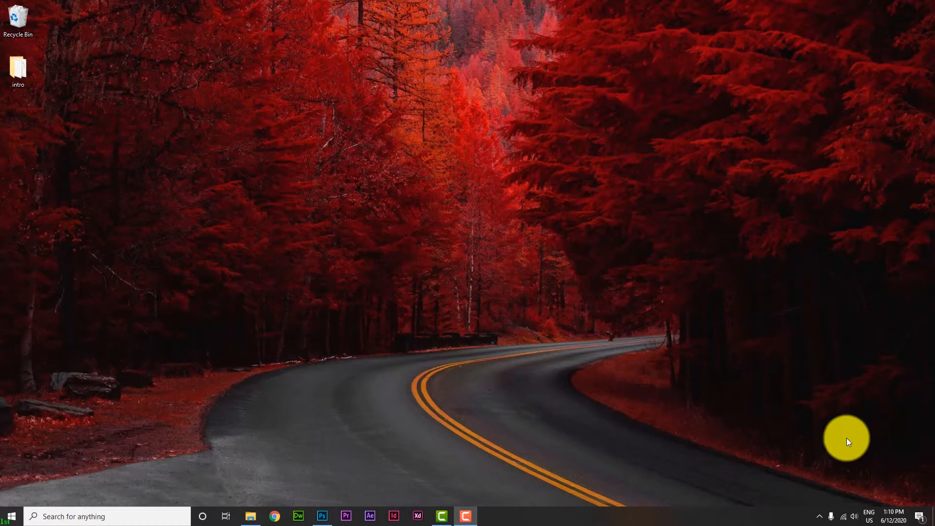
- Switch to Photoshop, look through the recent files and start a new document
{"action": "left_click", "coordinate": [321, 511]}
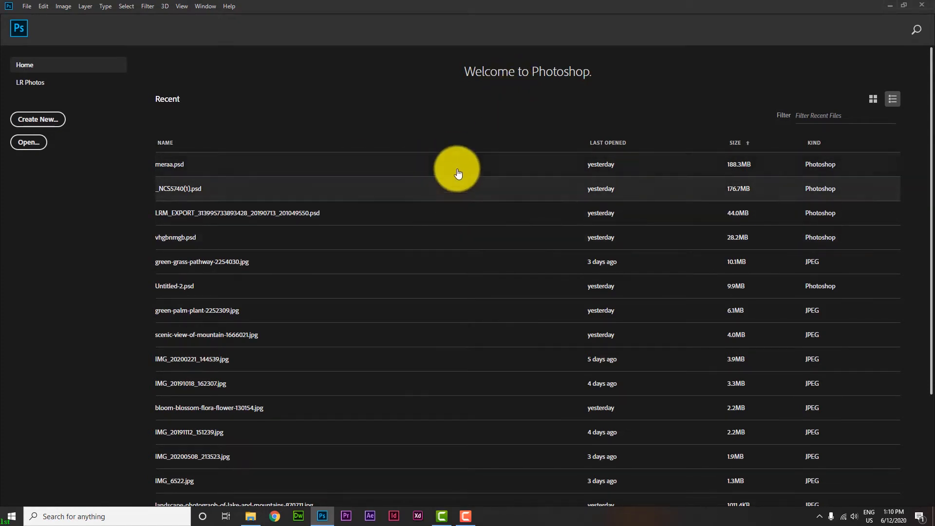
{"action": "scroll", "coordinate": [457, 171], "scroll_direction": "down", "scroll_amount": 3}
{"action": "scroll", "coordinate": [380, 319], "scroll_direction": "up", "scroll_amount": 3}
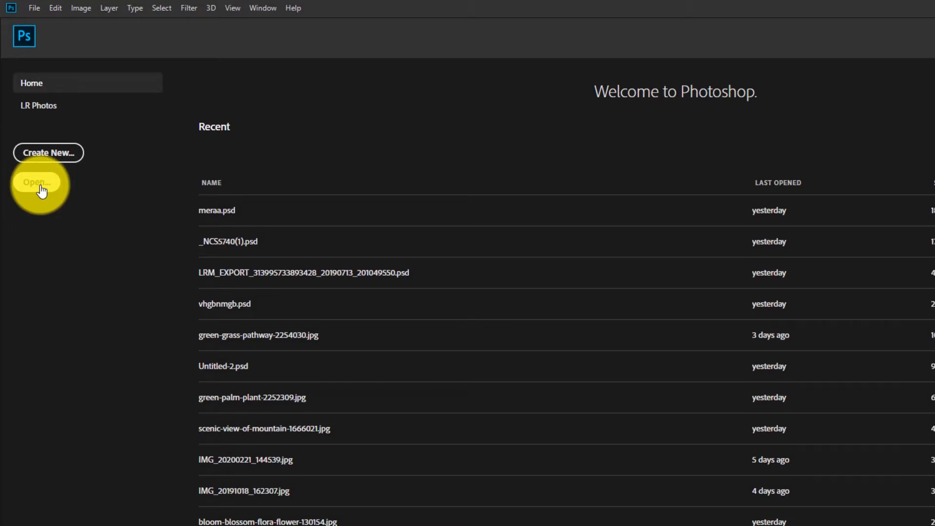
{"action": "left_click", "coordinate": [53, 159]}
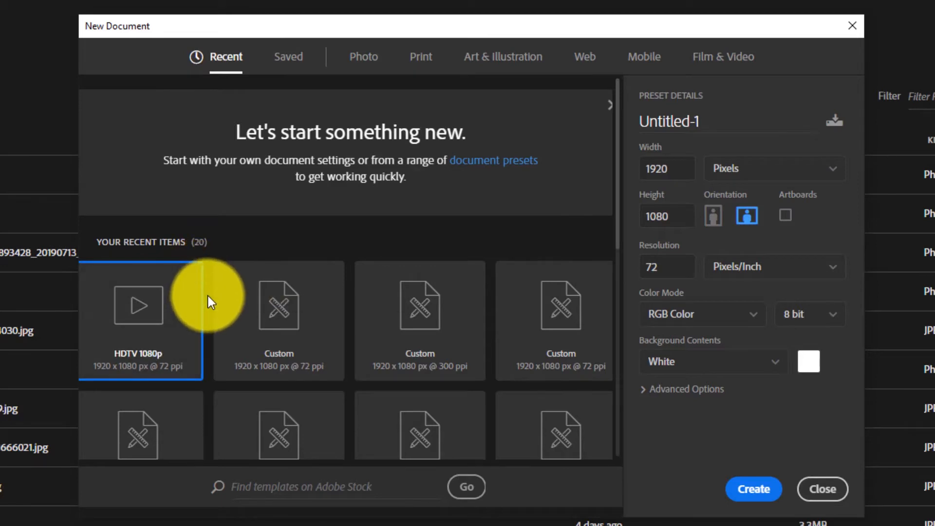
- Browse the Recent, Saved, Photo and Print presets and choose the Film & Video category with its HDTV 1080p preset
{"action": "scroll", "coordinate": [208, 296], "scroll_direction": "down", "scroll_amount": 6}
{"action": "scroll", "coordinate": [209, 296], "scroll_direction": "up", "scroll_amount": 6}
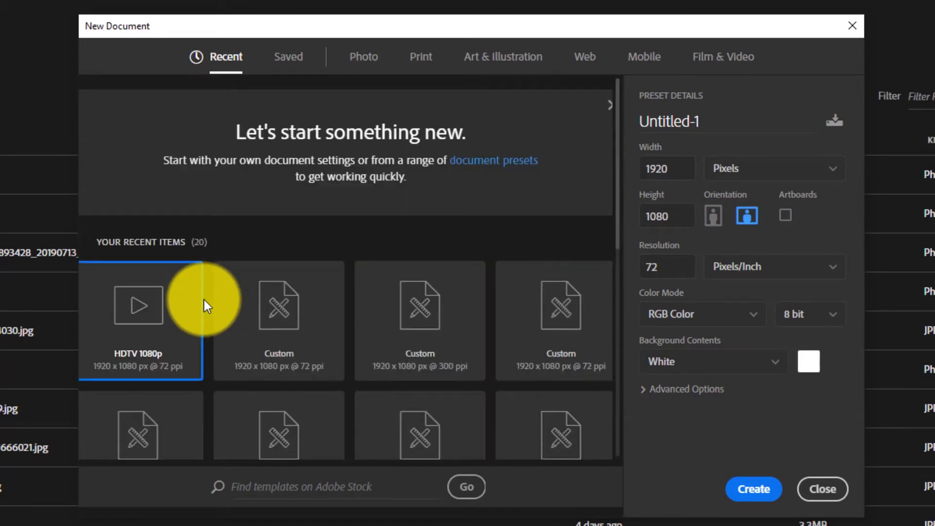
{"action": "left_click", "coordinate": [287, 57]}
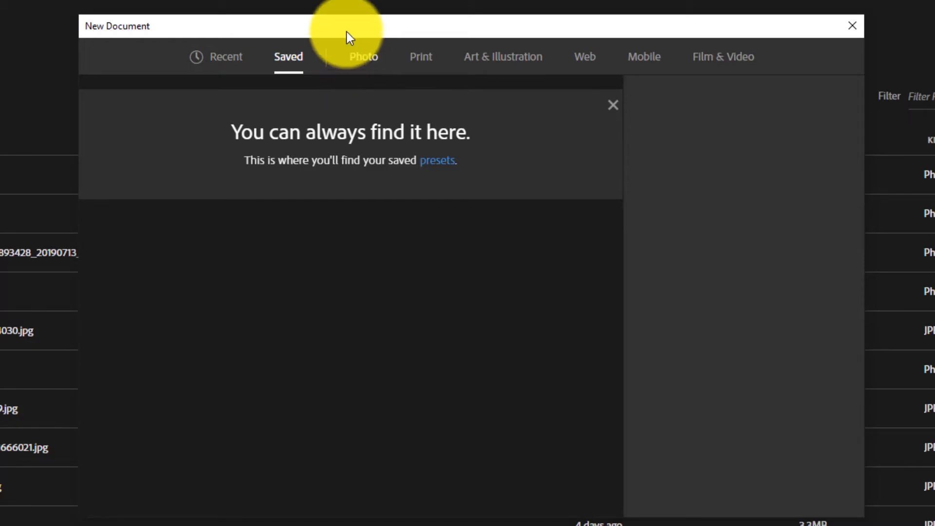
{"action": "left_click", "coordinate": [367, 57]}
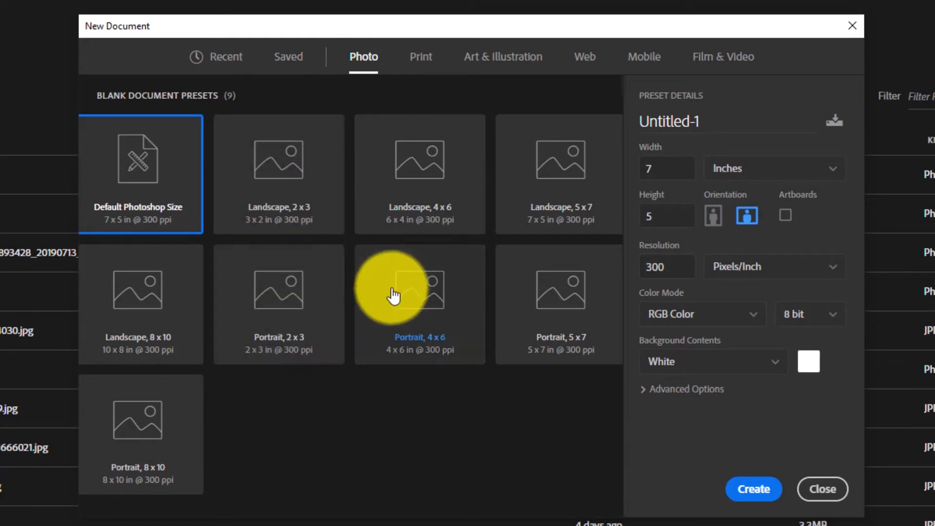
{"action": "left_click", "coordinate": [427, 60]}
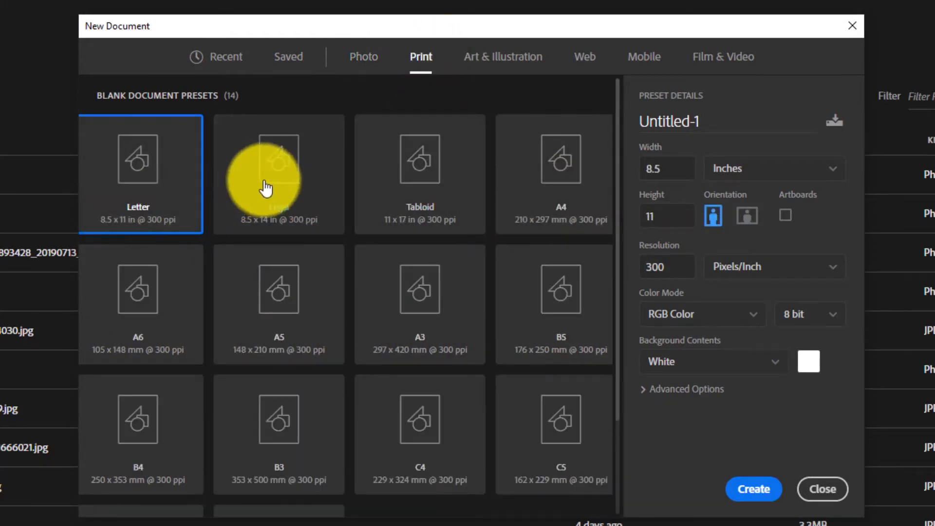
{"action": "left_click", "coordinate": [721, 62]}
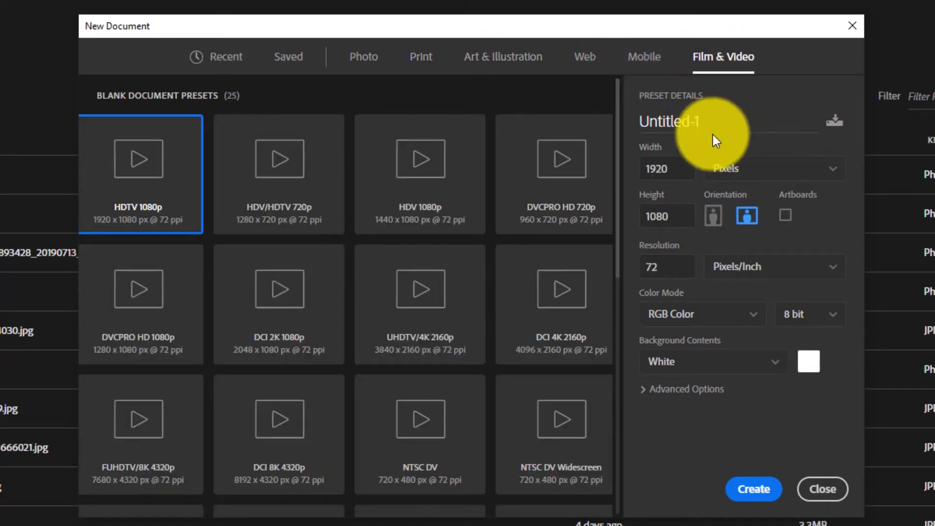
- Examine the new document's name field and the units available for its size and resolution
{"action": "double_click", "coordinate": [720, 120]}
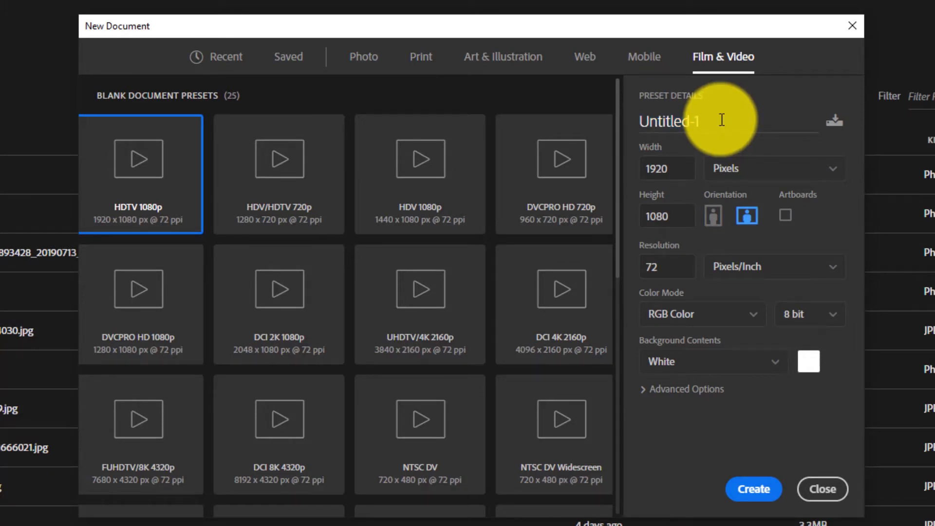
{"action": "double_click", "coordinate": [721, 119]}
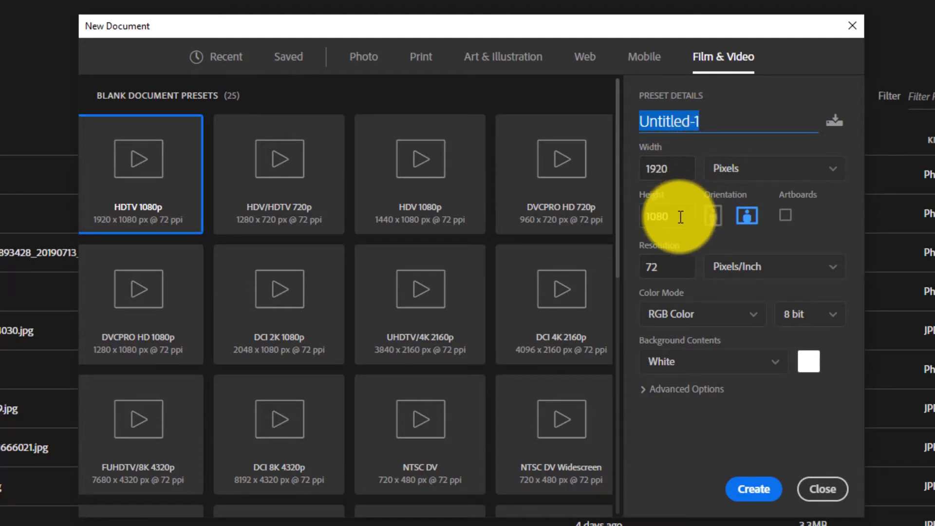
{"action": "left_click", "coordinate": [731, 170]}
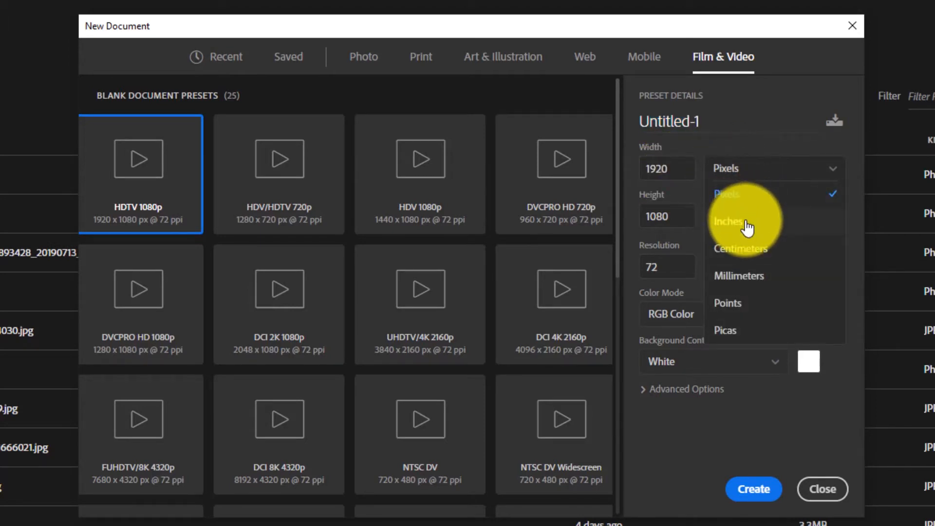
{"action": "left_click", "coordinate": [707, 193]}
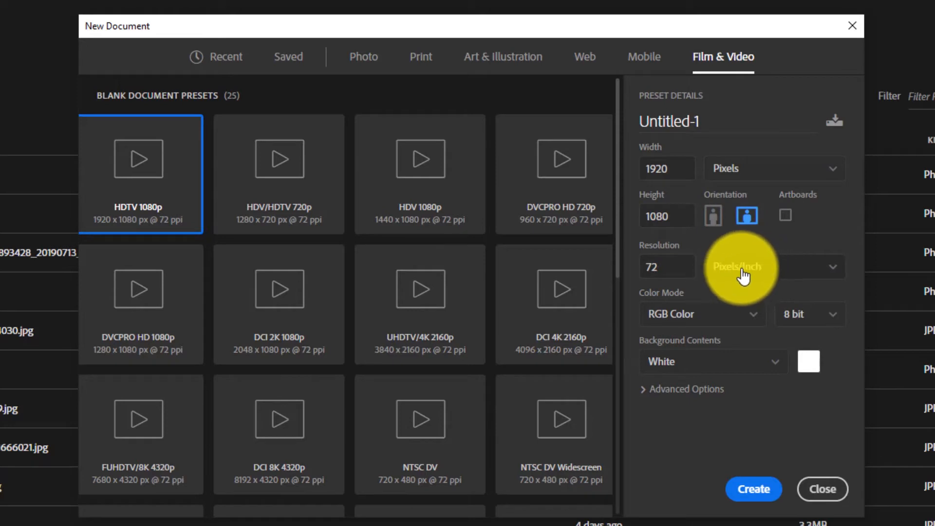
{"action": "left_click", "coordinate": [773, 263]}
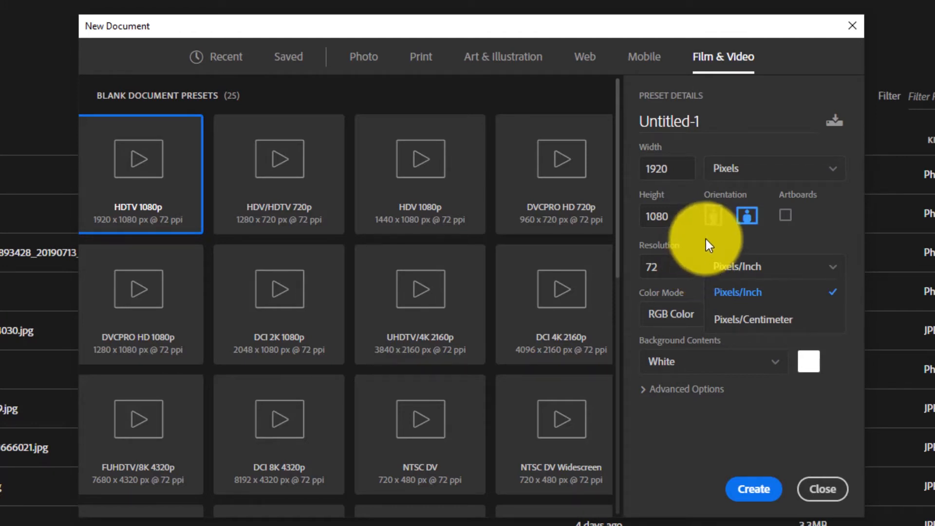
{"action": "left_click", "coordinate": [699, 286]}
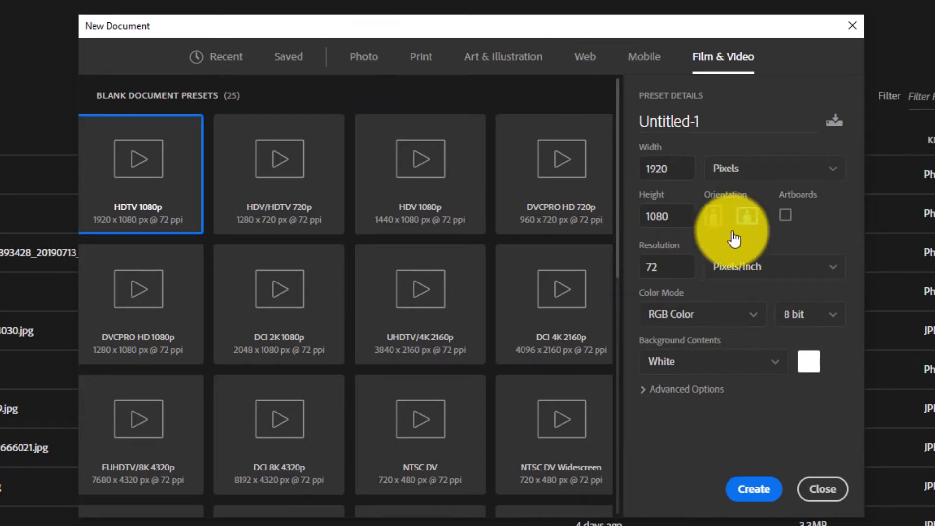
- Examine the color modes and background contents available for the new document
{"action": "left_click", "coordinate": [653, 319]}
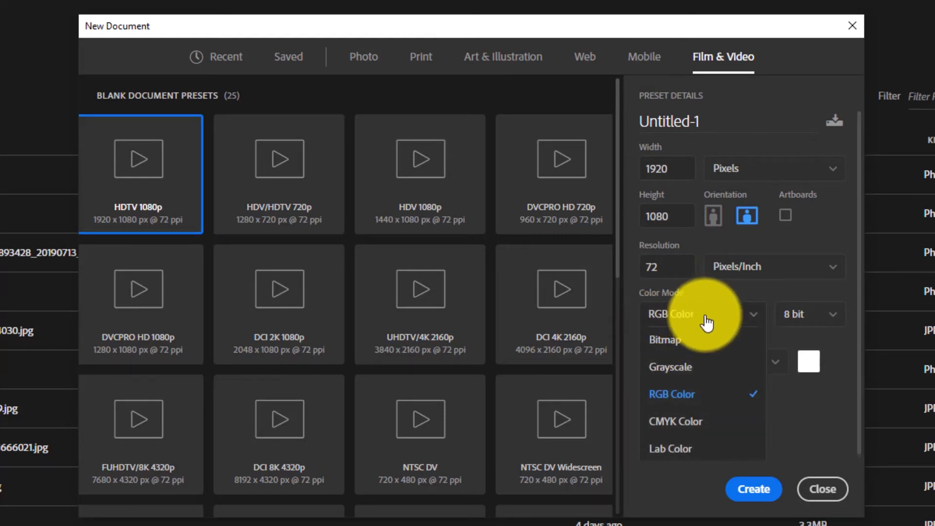
{"action": "left_click", "coordinate": [801, 417]}
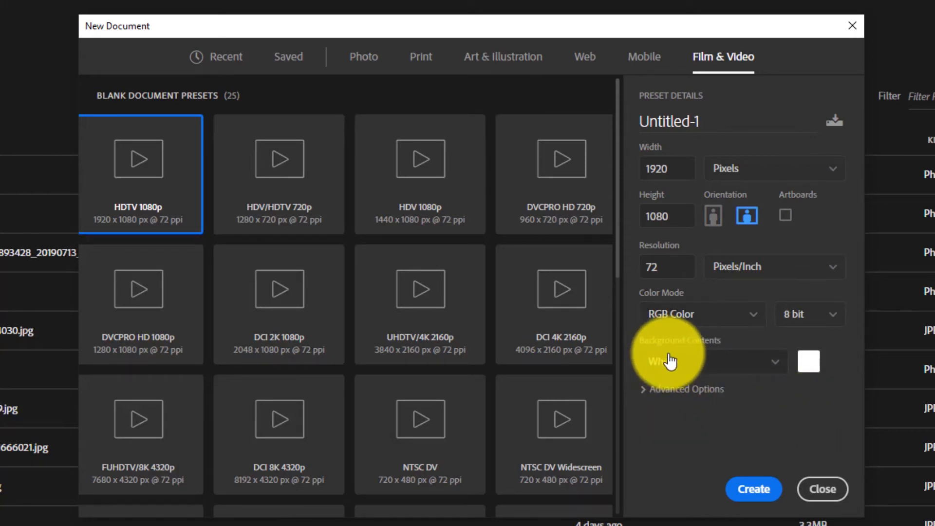
{"action": "left_click", "coordinate": [731, 371]}
{"action": "scroll", "coordinate": [715, 408], "scroll_direction": "down", "scroll_amount": 1}
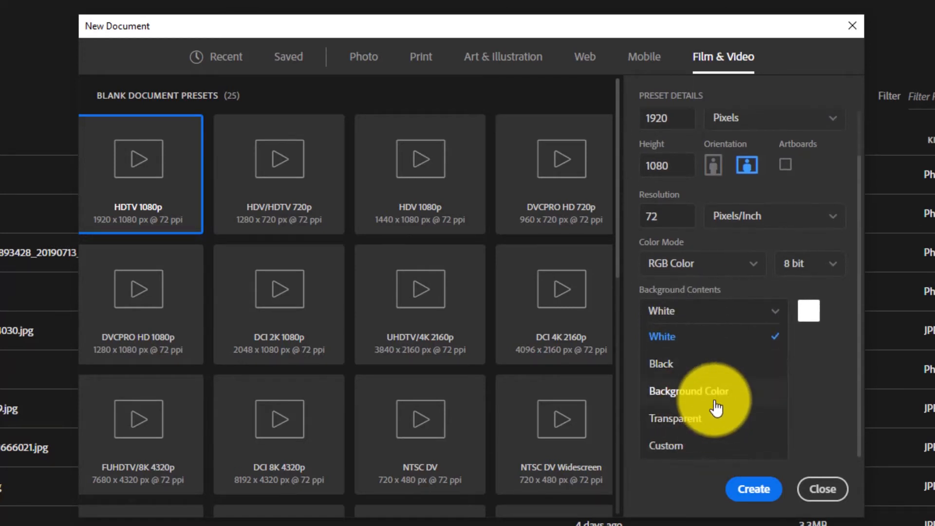
{"action": "left_click", "coordinate": [804, 387]}
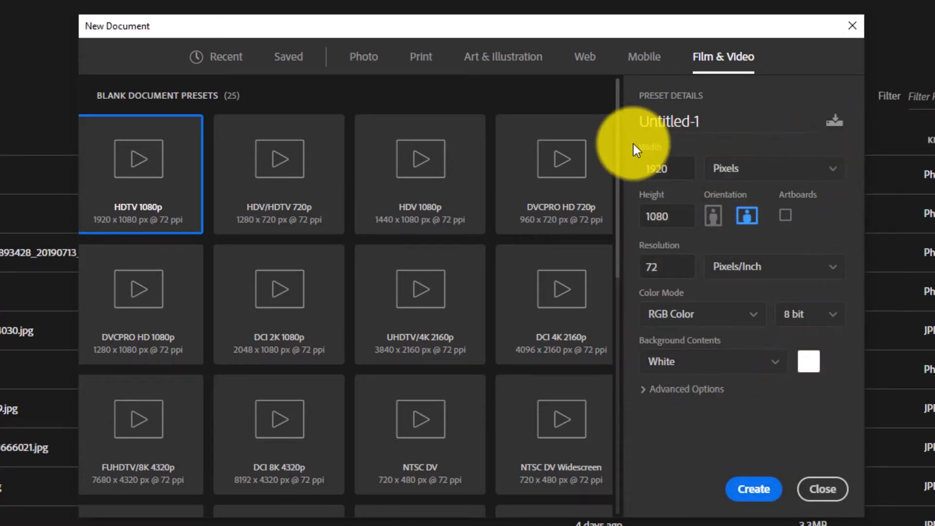
- Check the option for saving a document preset, cancel it, and create the white 1920 x 1080 px RGB document at 72 ppi
{"action": "left_click", "coordinate": [835, 122]}
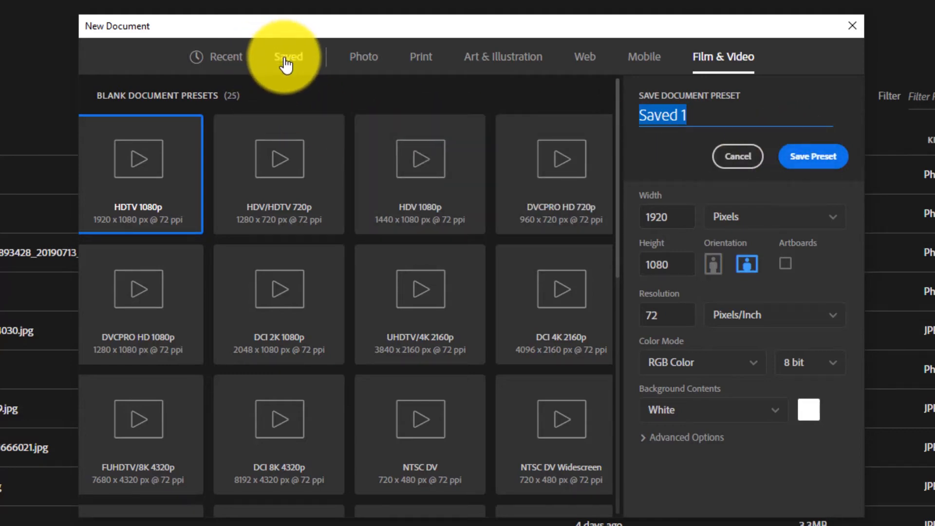
{"action": "left_click", "coordinate": [738, 154]}
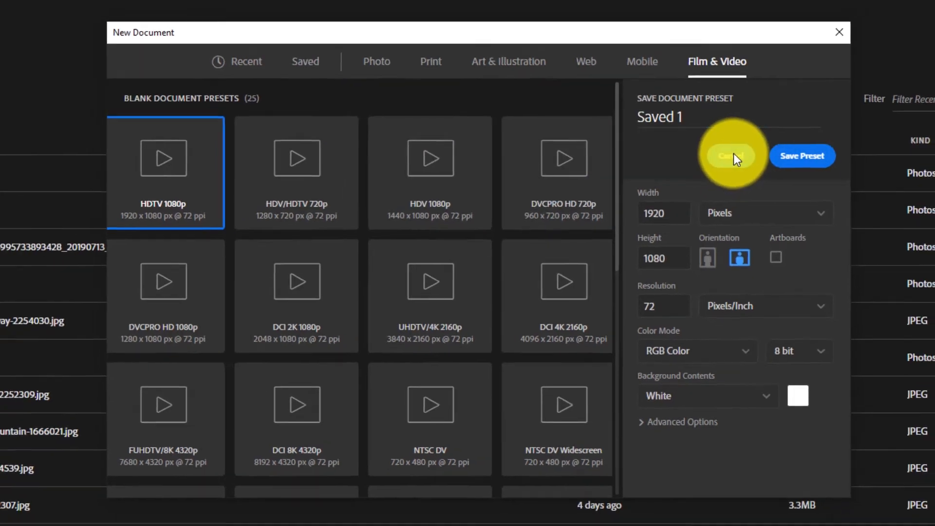
{"action": "left_click", "coordinate": [695, 360]}
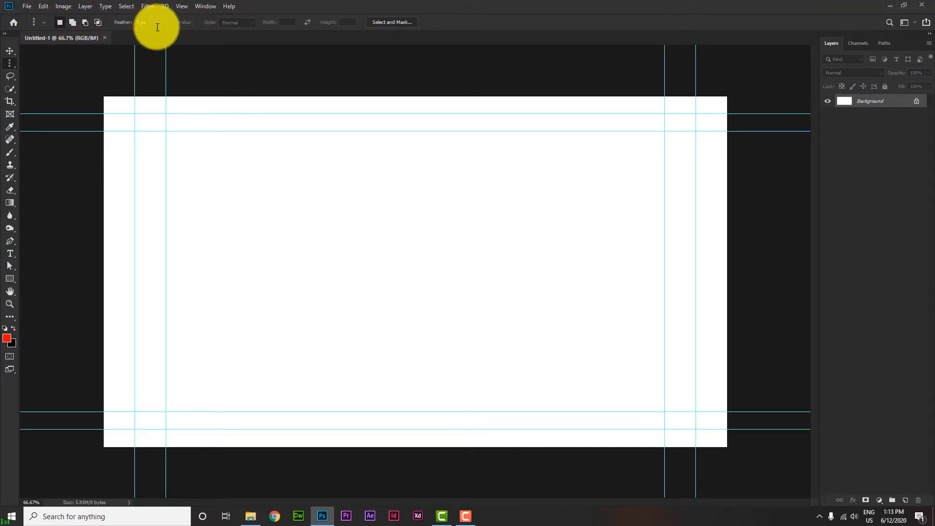
- Undock the Tools and Layers panels and close both of them
{"action": "left_click_drag", "start_coordinate": [7, 41], "coordinate": [52, 78]}
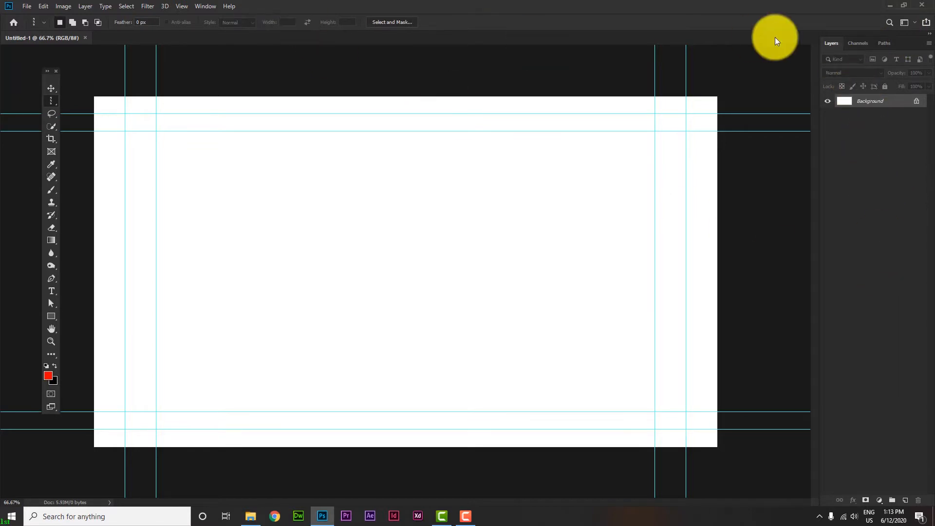
{"action": "left_click_drag", "start_coordinate": [908, 38], "coordinate": [718, 52]}
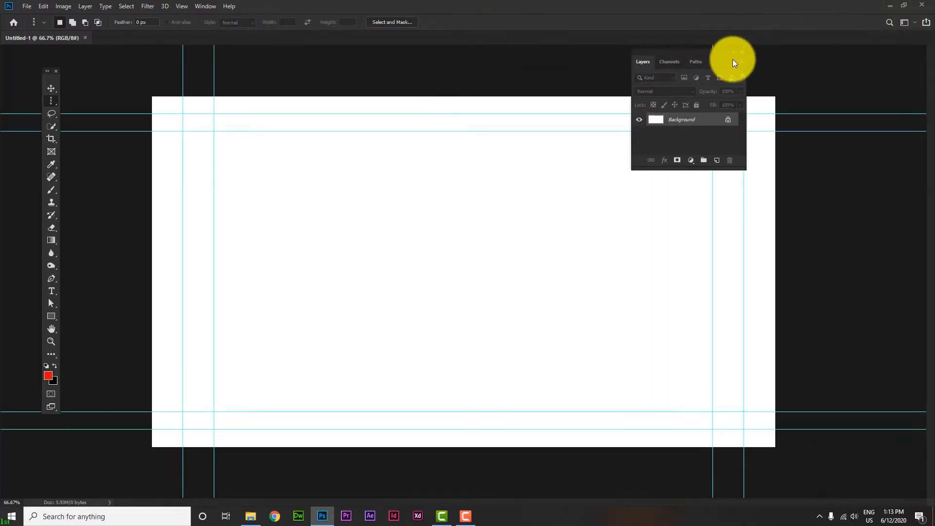
{"action": "left_click", "coordinate": [747, 51]}
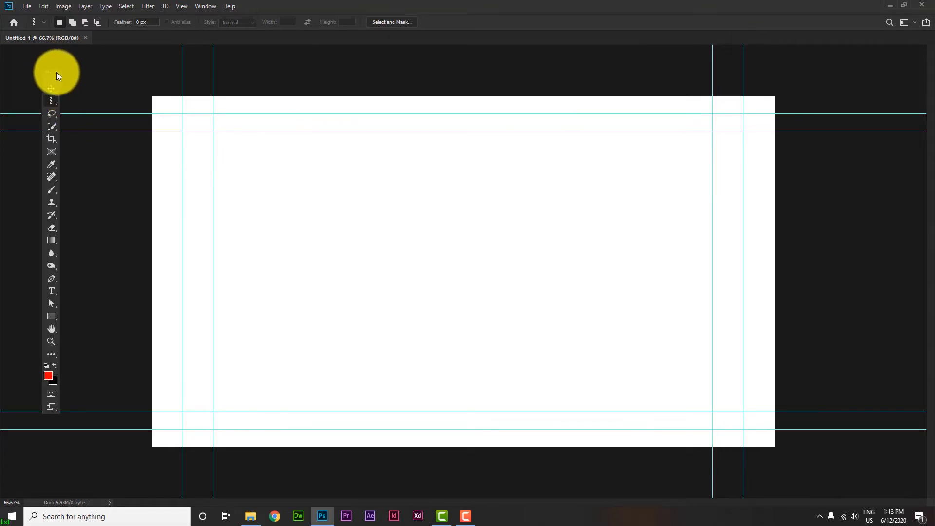
{"action": "left_click", "coordinate": [56, 72]}
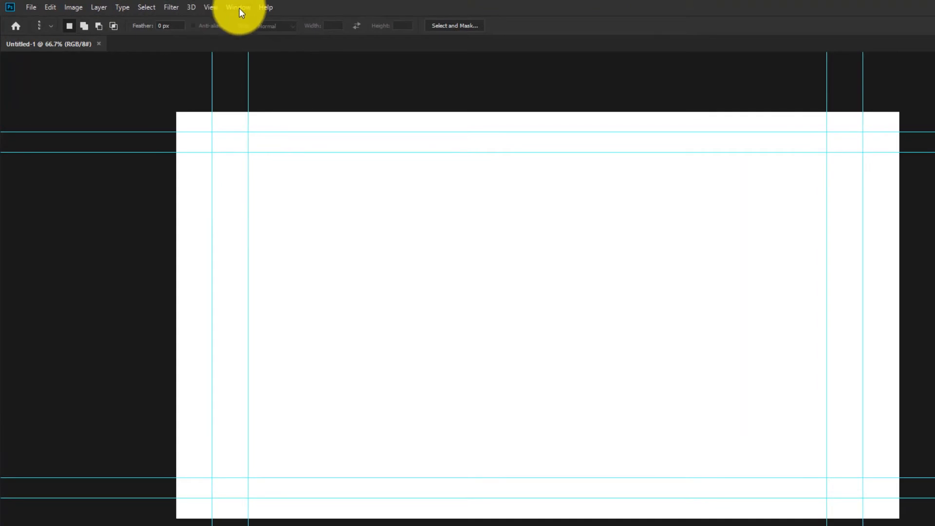
- Show and redock the Tools panel, and reset the current custom workspace to its saved layout
{"action": "left_click", "coordinate": [238, 8]}
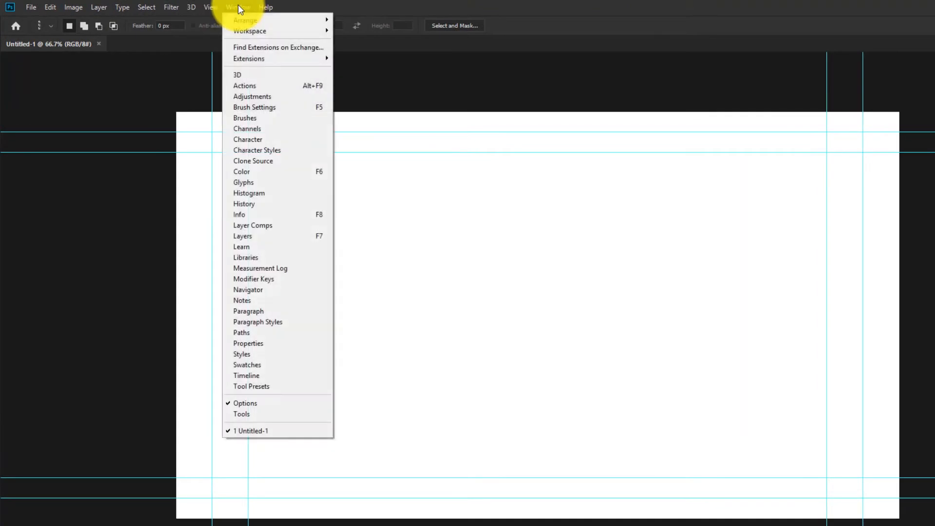
{"action": "left_click", "coordinate": [240, 414]}
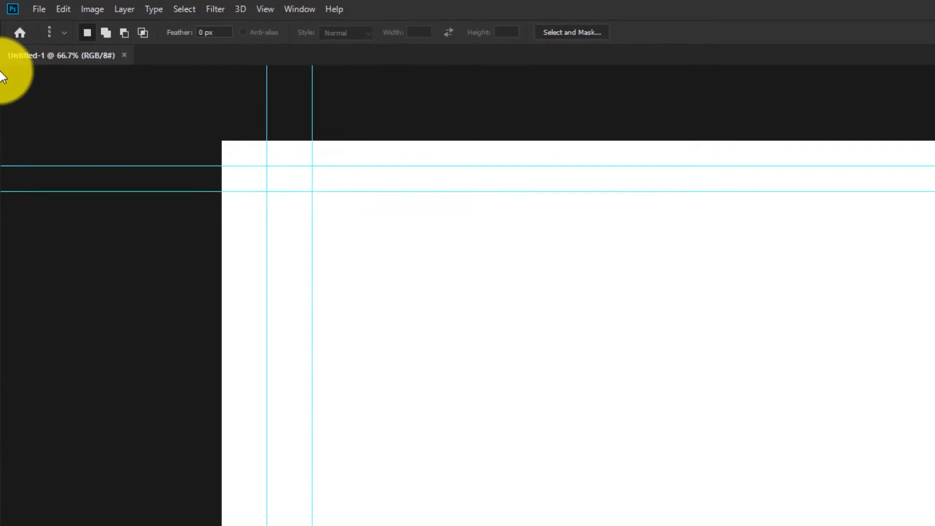
{"action": "left_click", "coordinate": [299, 9]}
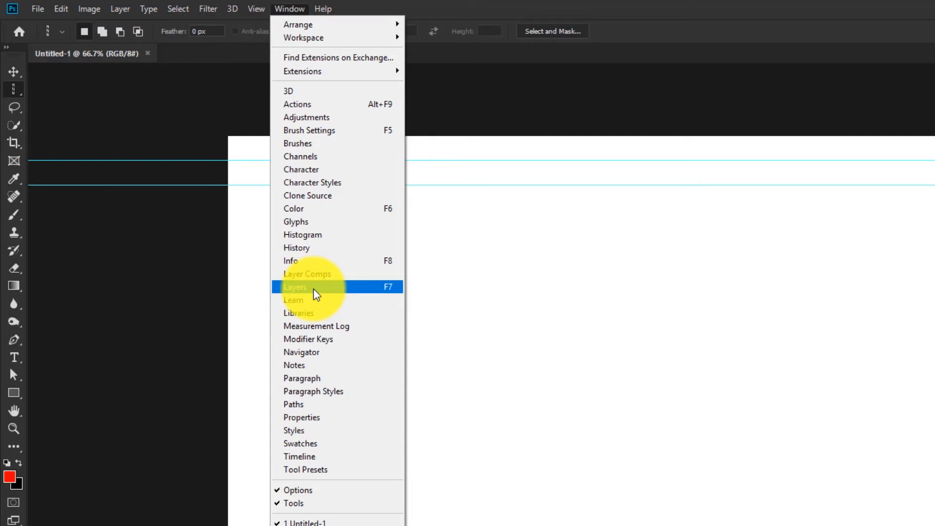
{"action": "mouse_move", "coordinate": [317, 43]}
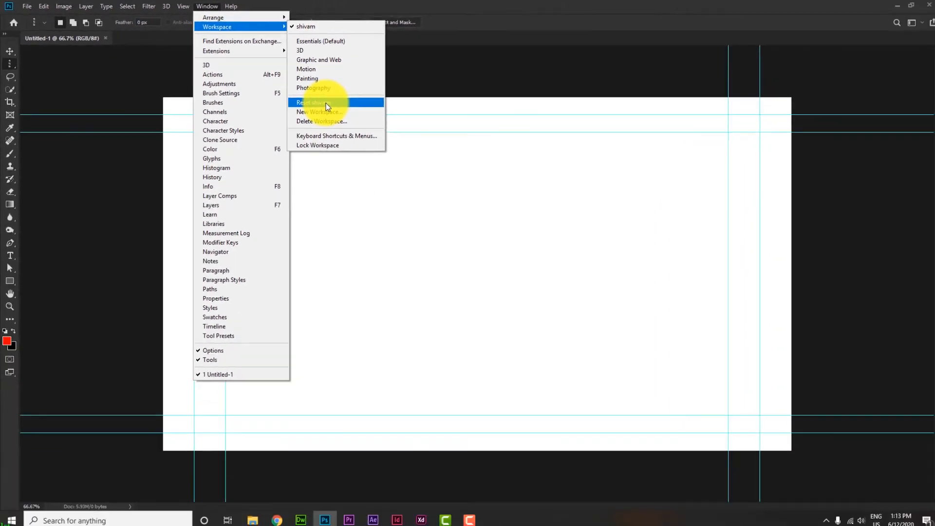
{"action": "left_click", "coordinate": [454, 144]}
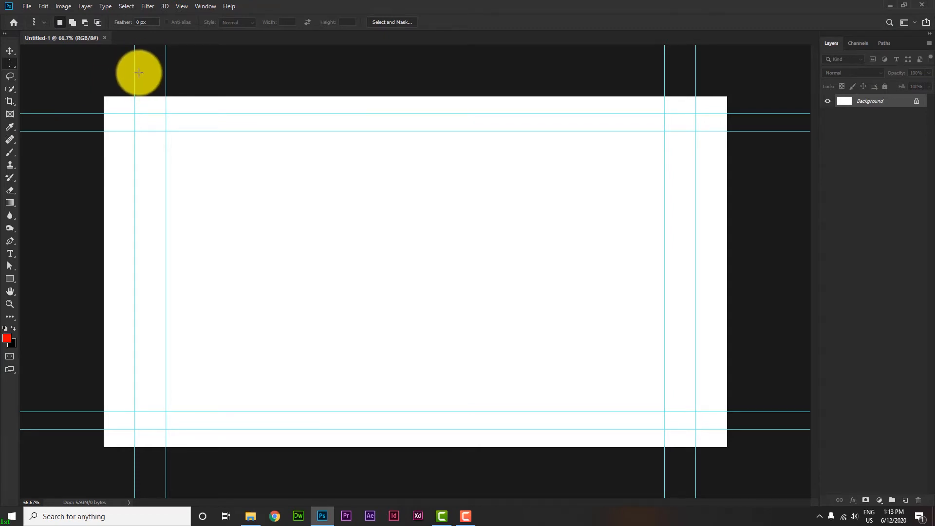
- Hide the canvas guides and activate the Rectangular Marquee Tool
{"action": "key", "text": "ctrl+semicolon"}
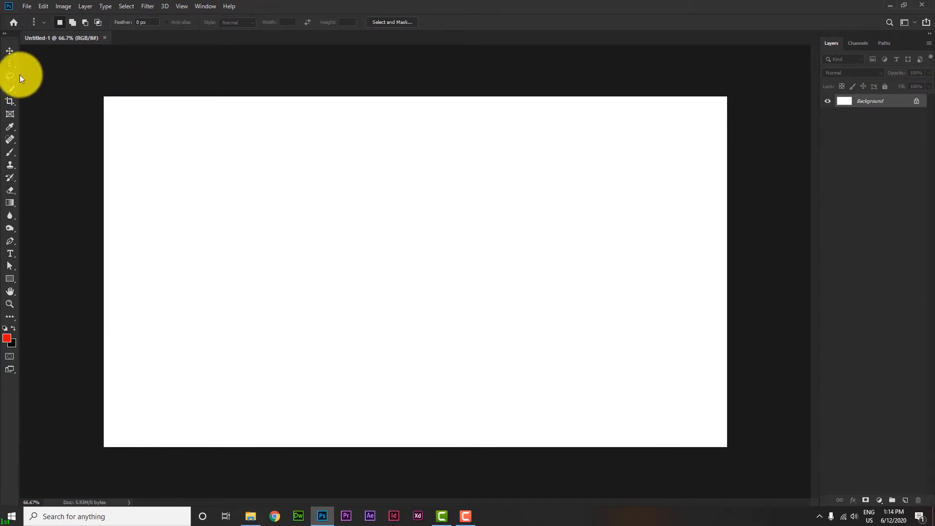
{"action": "left_click", "coordinate": [9, 51]}
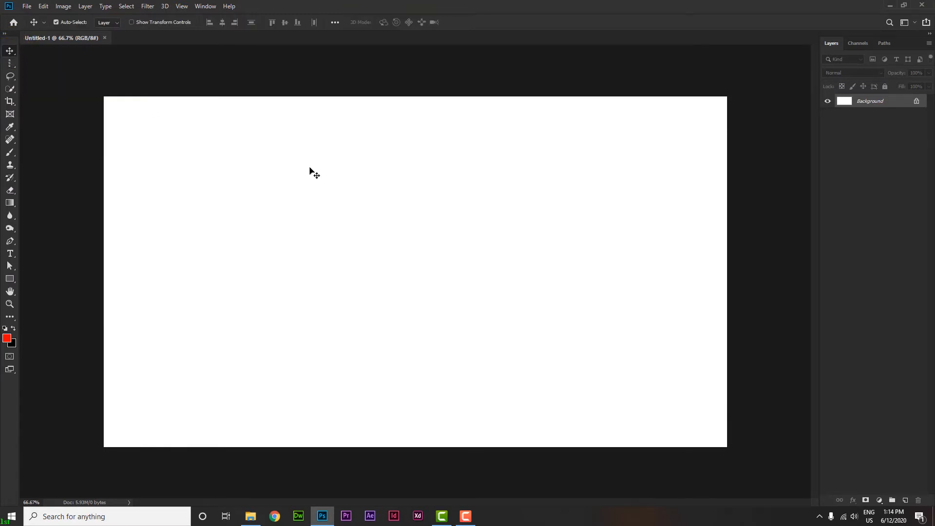
{"action": "left_click", "coordinate": [10, 63]}
{"action": "left_click", "coordinate": [50, 66]}
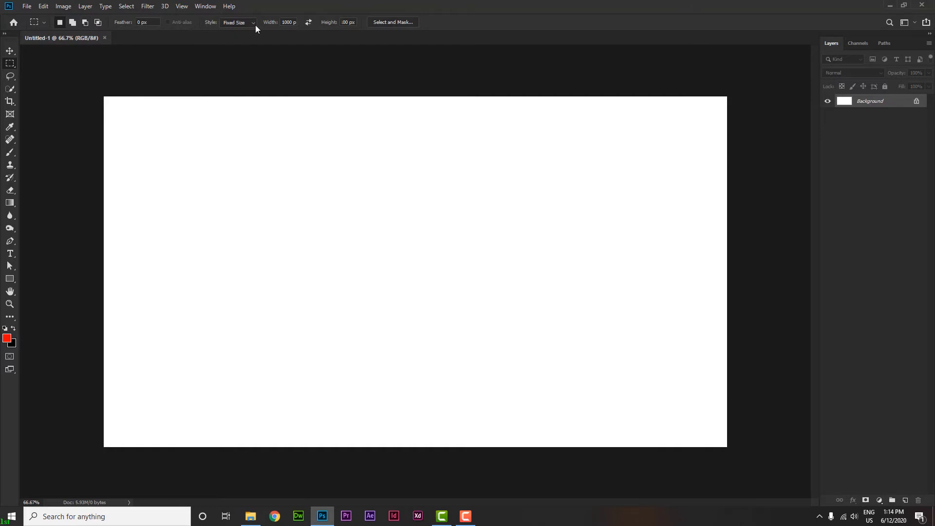
{"action": "right_click", "coordinate": [11, 73]}
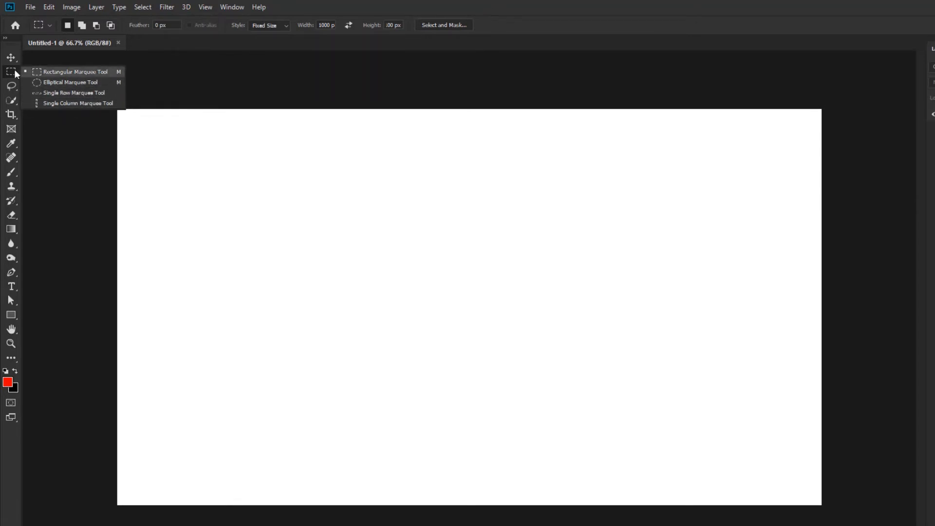
{"action": "left_click", "coordinate": [12, 73]}
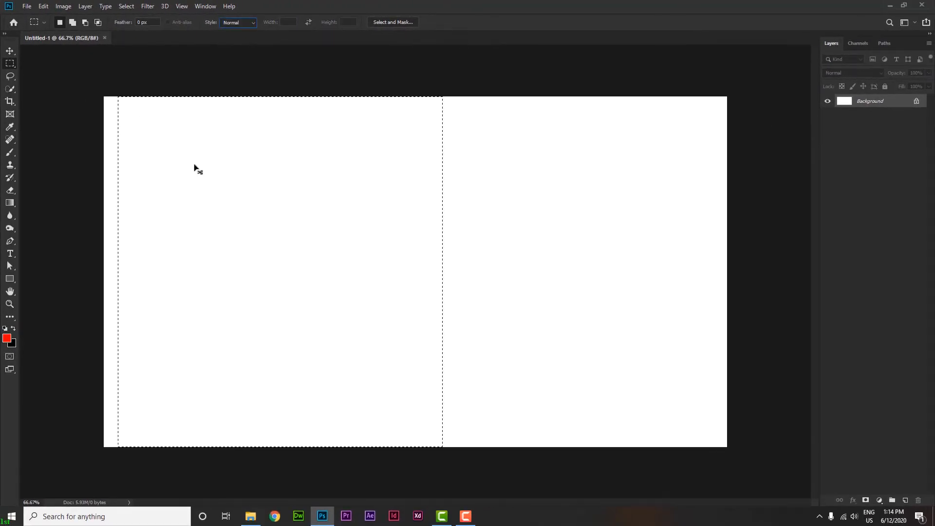
- Replace the selection with one covering the canvas's left half, and set the foreground color to bright green
{"action": "key", "text": "ctrl+d"}
{"action": "left_click_drag", "start_coordinate": [68, 60], "coordinate": [410, 463]}
{"action": "left_click", "coordinate": [6, 338]}
{"action": "left_click", "coordinate": [660, 254]}
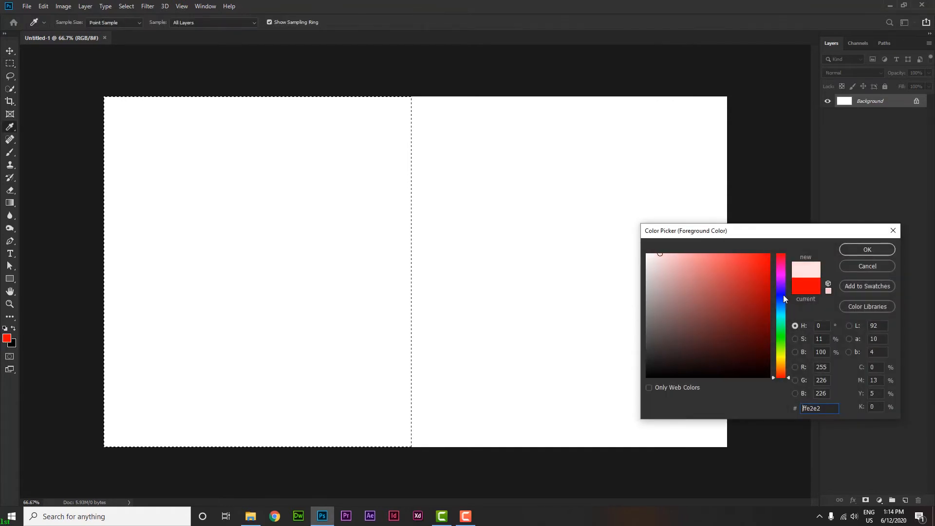
{"action": "left_click_drag", "start_coordinate": [782, 294], "coordinate": [782, 331]}
{"action": "left_click", "coordinate": [874, 249]}
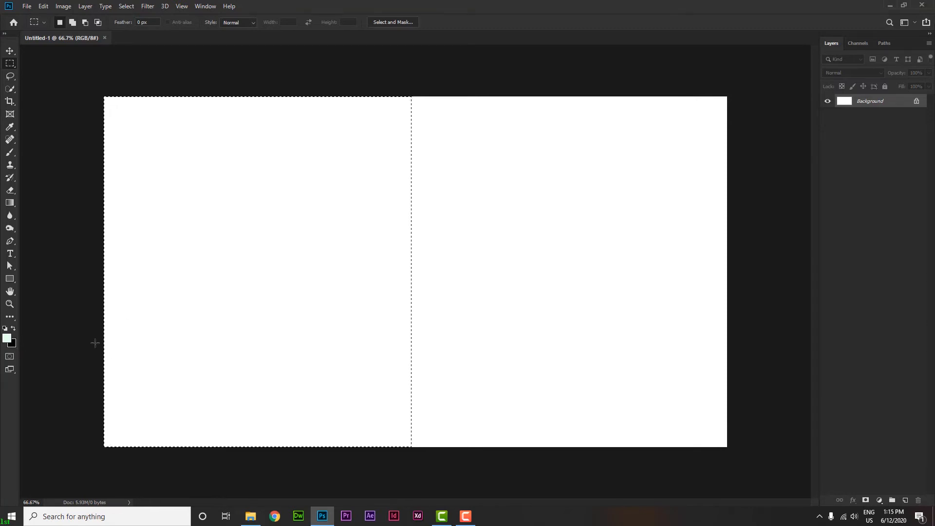
{"action": "left_click", "coordinate": [7, 338]}
{"action": "left_click_drag", "start_coordinate": [722, 311], "coordinate": [769, 269]}
{"action": "left_click", "coordinate": [848, 249]}
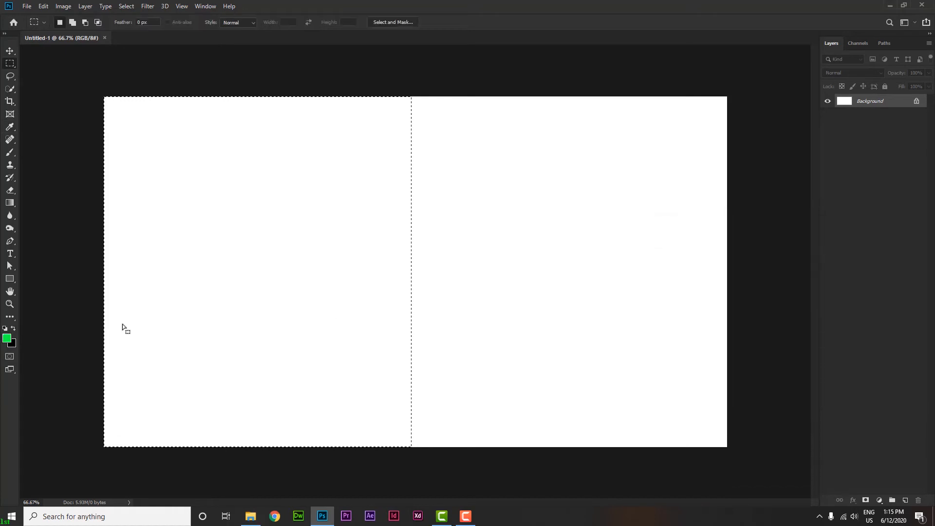
- Fill the selected half with the green foreground and black background colors, swap the two colors, and repeat both fills
{"action": "key", "text": "alt+BackSpace"}
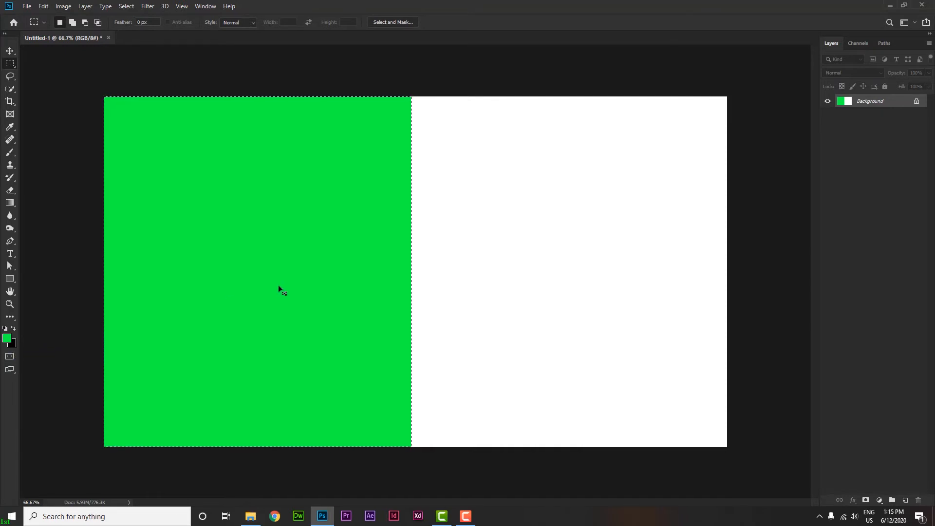
{"action": "key", "text": "ctrl+BackSpace"}
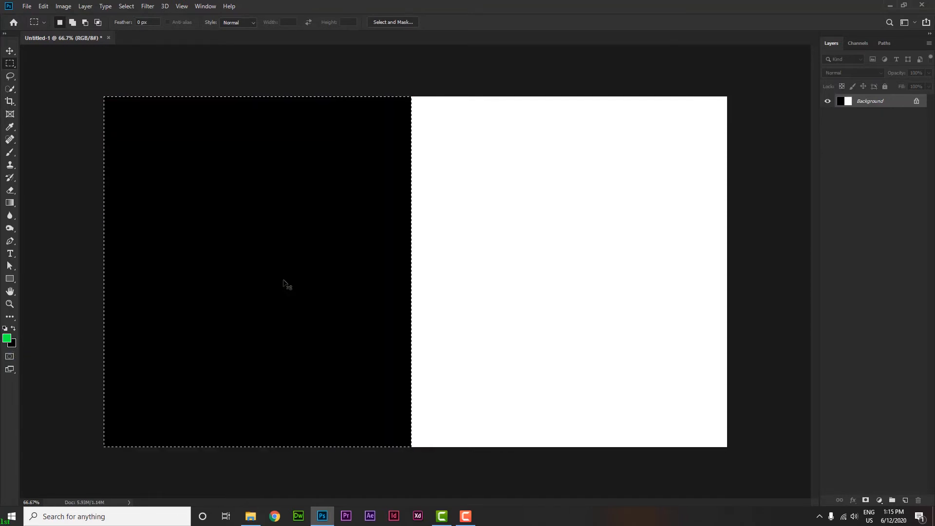
{"action": "left_click", "coordinate": [13, 331]}
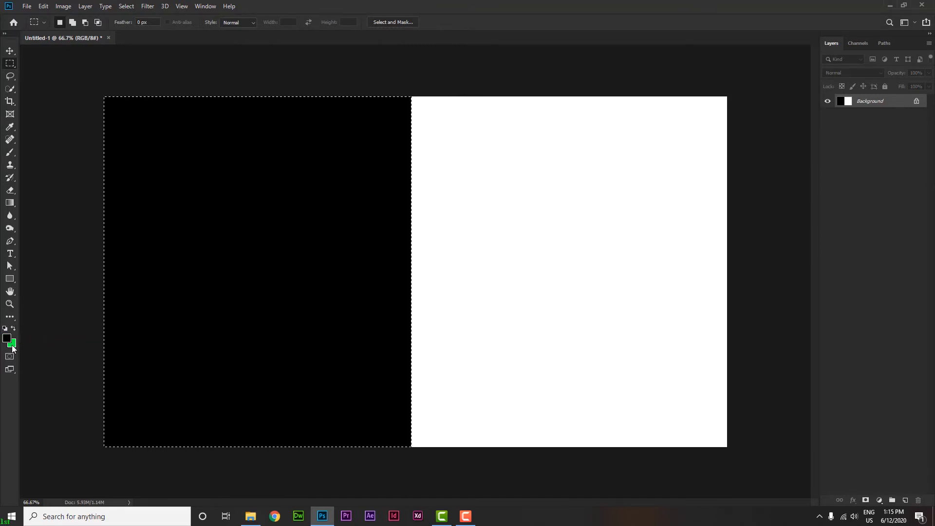
{"action": "key", "text": "ctrl+BackSpace"}
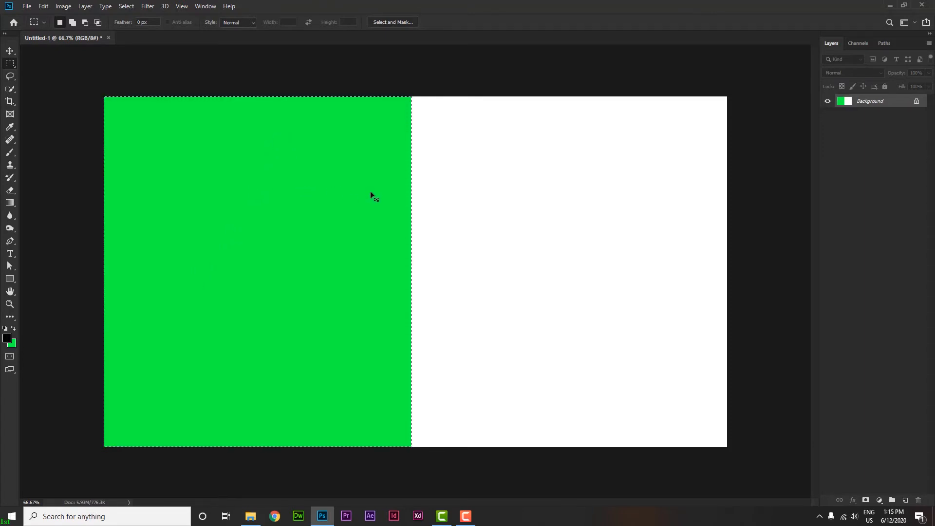
{"action": "key", "text": "alt+BackSpace"}
- Undo the fills and the selection of the canvas's left half
{"action": "key", "text": "ctrl+z"}
{"action": "key", "text": "ctrl+z"}
{"action": "key", "text": "ctrl+z"}
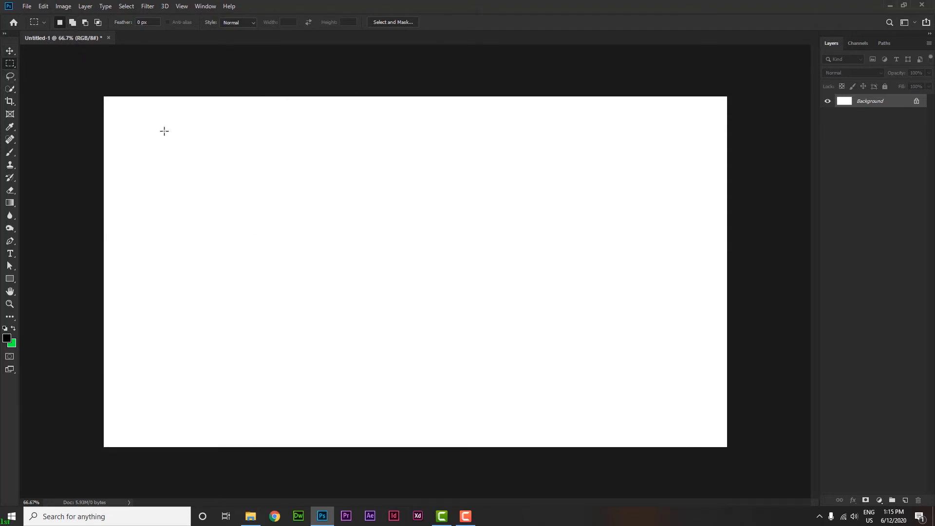
- Draw four rectangular selections in New Selection mode, alternating between the left and right sides of the canvas
{"action": "left_click_drag", "start_coordinate": [165, 131], "coordinate": [271, 272]}
{"action": "left_click_drag", "start_coordinate": [526, 133], "coordinate": [682, 290]}
{"action": "left_click_drag", "start_coordinate": [156, 132], "coordinate": [315, 286]}
{"action": "left_click_drag", "start_coordinate": [502, 117], "coordinate": [640, 238]}
- Add two more rectangles to the selection, and try filling all three areas with black before undoing the fill
{"action": "left_click", "coordinate": [72, 23]}
{"action": "left_click_drag", "start_coordinate": [166, 131], "coordinate": [299, 307]}
{"action": "left_click_drag", "start_coordinate": [348, 169], "coordinate": [424, 303]}
{"action": "key", "text": "alt+BackSpace"}
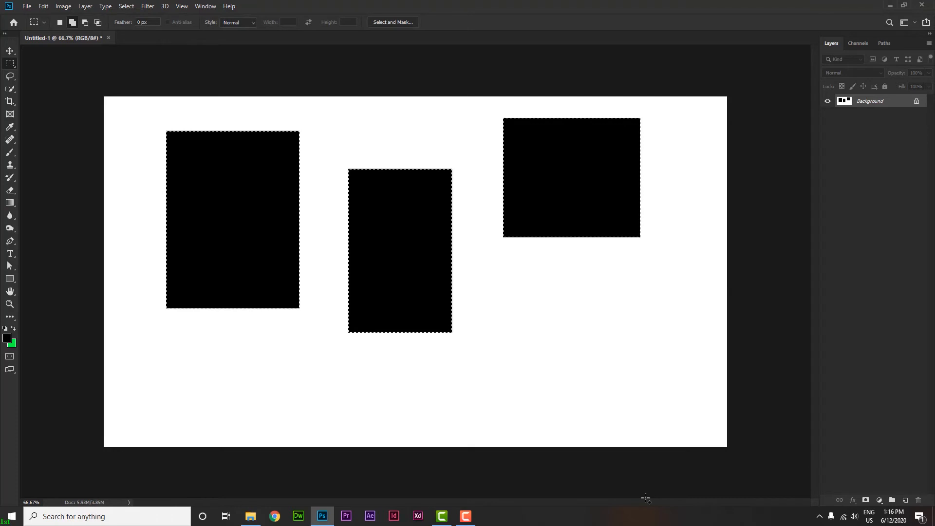
{"action": "key", "text": "ctrl+z"}
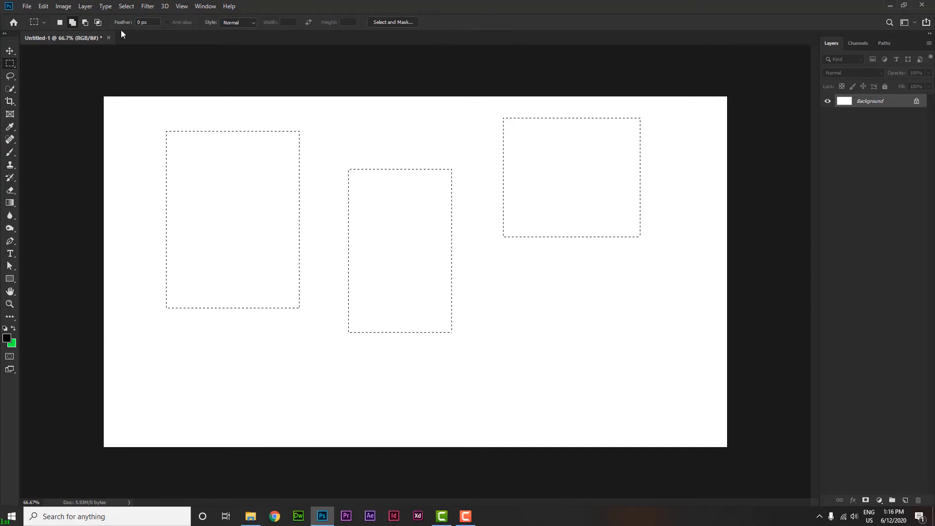
- Subtract a rectangle from the selection to remove the upper half of the leftmost selected area
{"action": "left_click", "coordinate": [84, 22]}
{"action": "left_click_drag", "start_coordinate": [146, 112], "coordinate": [204, 172]}
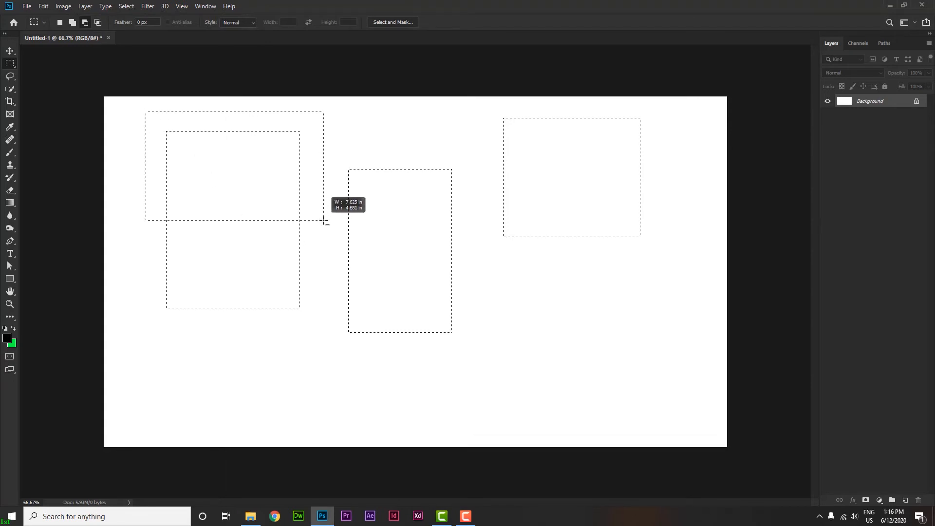
{"action": "left_click_drag", "start_coordinate": [324, 220], "coordinate": [319, 217]}
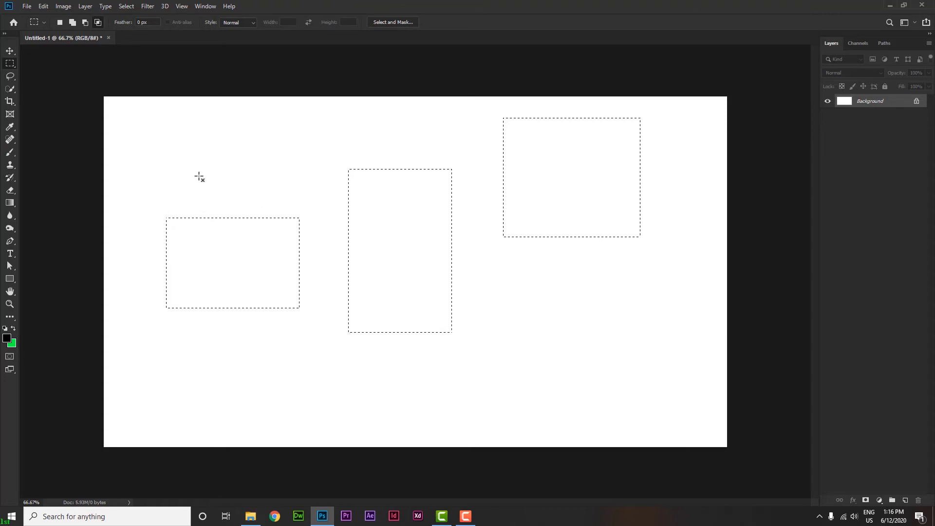
- Use Intersect with Selection to draw several rectangles over the existing selected areas
{"action": "left_click_drag", "start_coordinate": [190, 161], "coordinate": [271, 373]}
{"action": "left_click_drag", "start_coordinate": [208, 205], "coordinate": [222, 335]}
{"action": "left_click_drag", "start_coordinate": [272, 152], "coordinate": [585, 353]}
{"action": "left_click", "coordinate": [441, 192]}
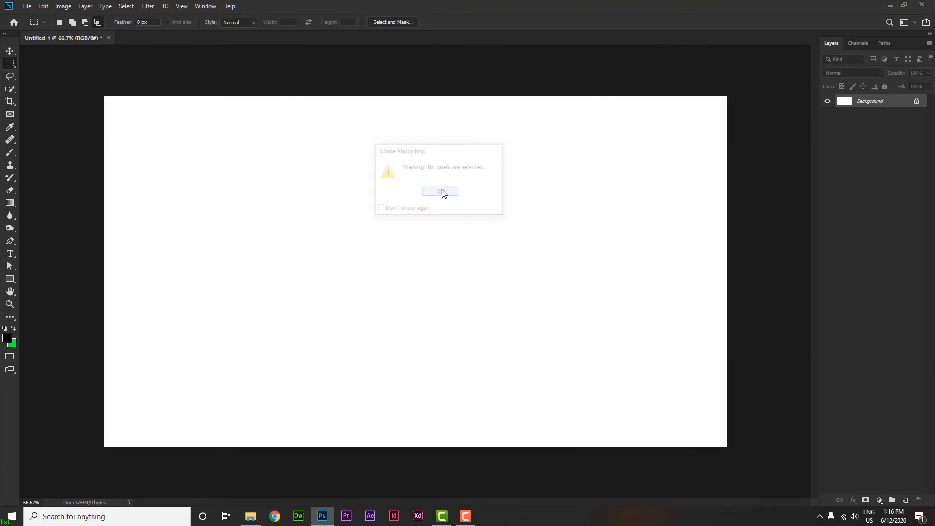
- Switch back to New Selection mode and draw one large rectangular selection over the middle of the canvas
{"action": "left_click", "coordinate": [59, 22]}
{"action": "left_click_drag", "start_coordinate": [175, 137], "coordinate": [610, 380]}
{"action": "scroll", "coordinate": [180, 144], "scroll_direction": "up", "scroll_amount": 5}
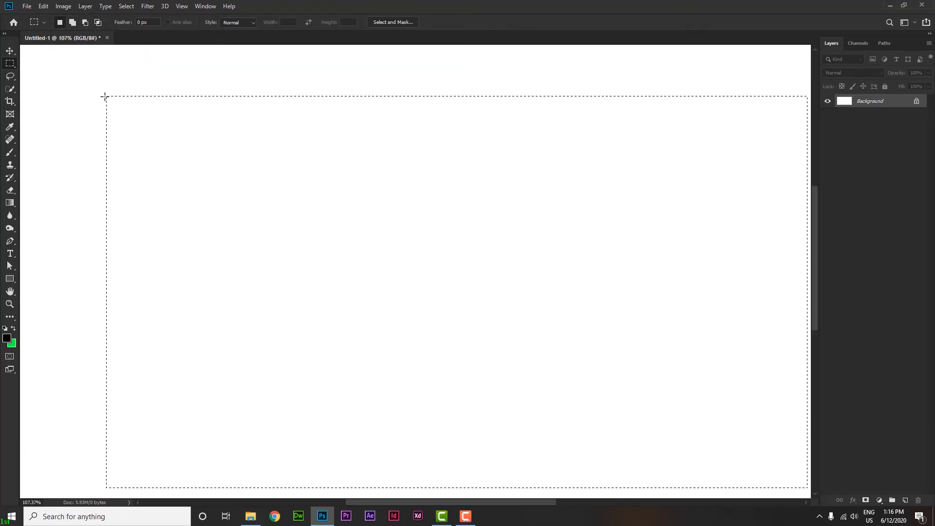
{"action": "scroll", "coordinate": [134, 110], "scroll_direction": "down", "scroll_amount": 5}
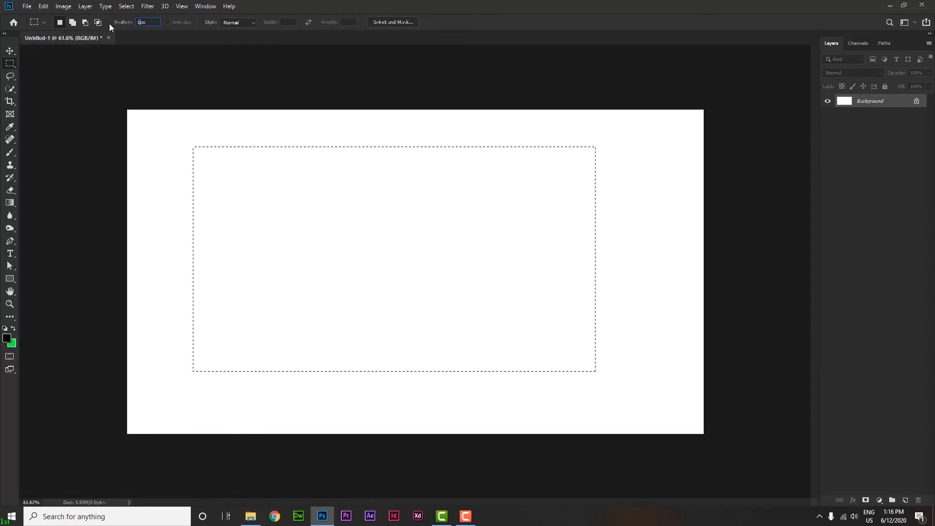
- Set the marquee feather to 100 px and draw two feathered rectangular selections
{"action": "type", "text": "100"}
{"action": "left_click_drag", "start_coordinate": [363, 133], "coordinate": [584, 256]}
{"action": "scroll", "coordinate": [402, 145], "scroll_direction": "up", "scroll_amount": 2}
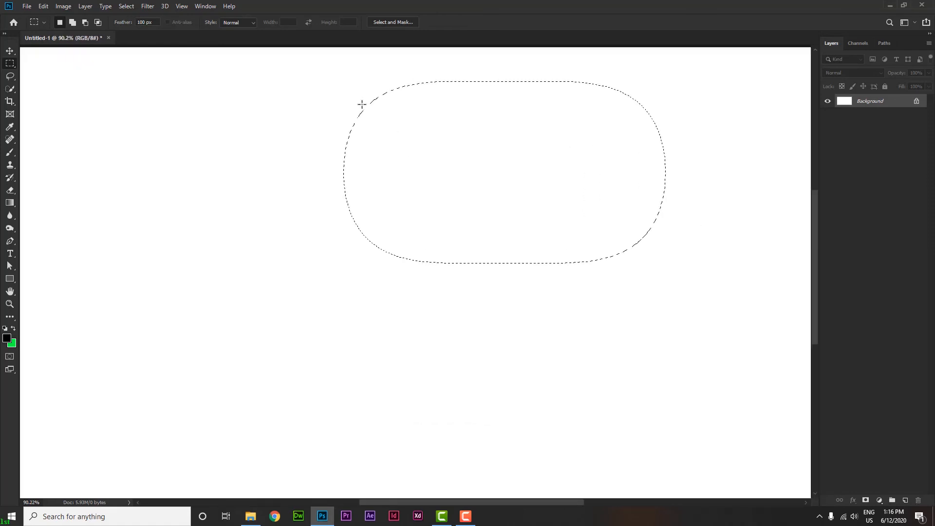
{"action": "left_click_drag", "start_coordinate": [121, 171], "coordinate": [617, 344]}
- Reset the marquee feather to 0 px and clear the selection
{"action": "type", "text": "0"}
{"action": "left_click", "coordinate": [223, 87]}
{"action": "scroll", "coordinate": [227, 146], "scroll_direction": "down", "scroll_amount": 2}
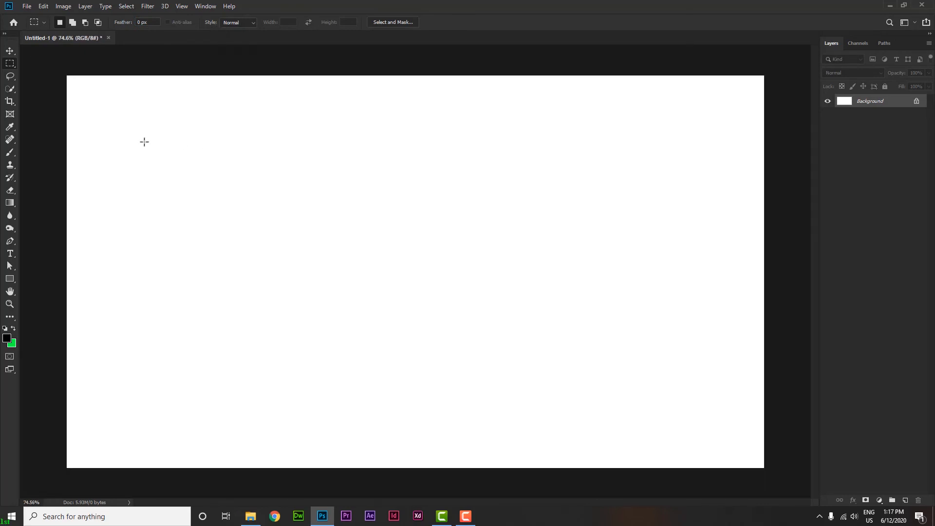
- Draw an unconstrained rectangular selection, and replace it with a large square using the Fixed Ratio style at 1:1
{"action": "left_click_drag", "start_coordinate": [97, 106], "coordinate": [225, 179]}
{"action": "left_click", "coordinate": [240, 23]}
{"action": "left_click_drag", "start_coordinate": [258, 101], "coordinate": [704, 446]}
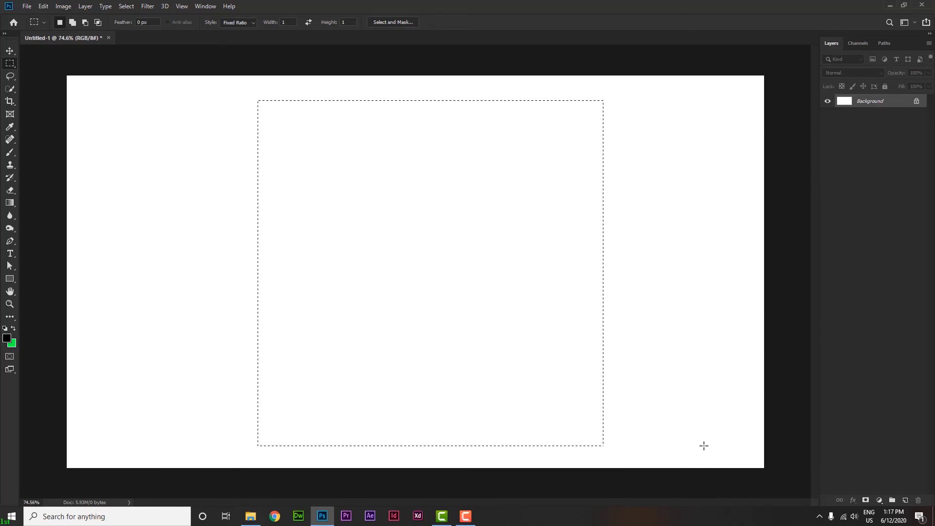
- Set the marquee style to Fixed Size, 1000 px wide and 1100 px high, and place that selection on the canvas
{"action": "left_click", "coordinate": [241, 23]}
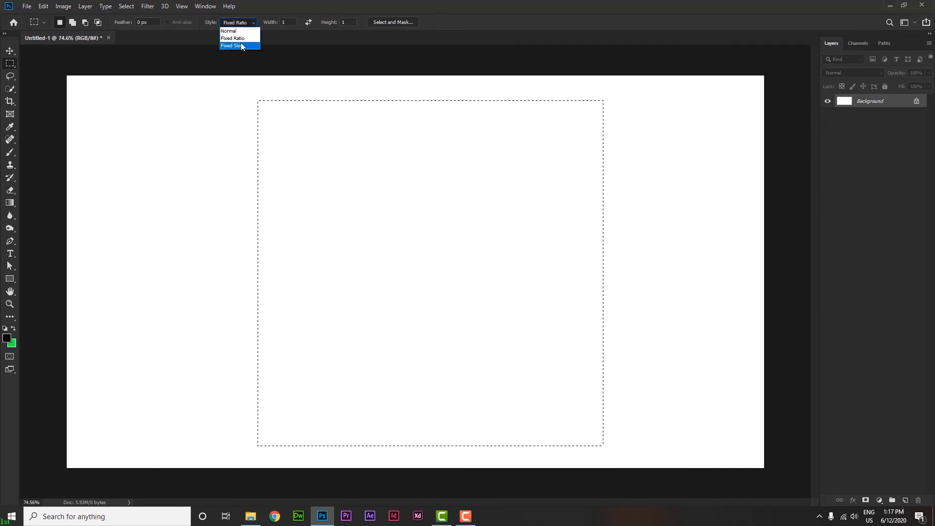
{"action": "left_click", "coordinate": [238, 45]}
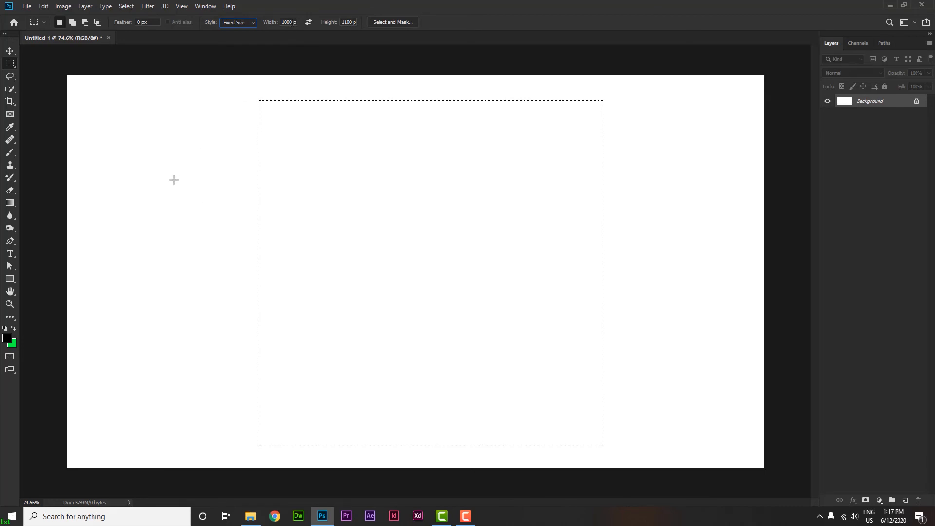
{"action": "scroll", "coordinate": [299, 188], "scroll_direction": "down", "scroll_amount": 1}
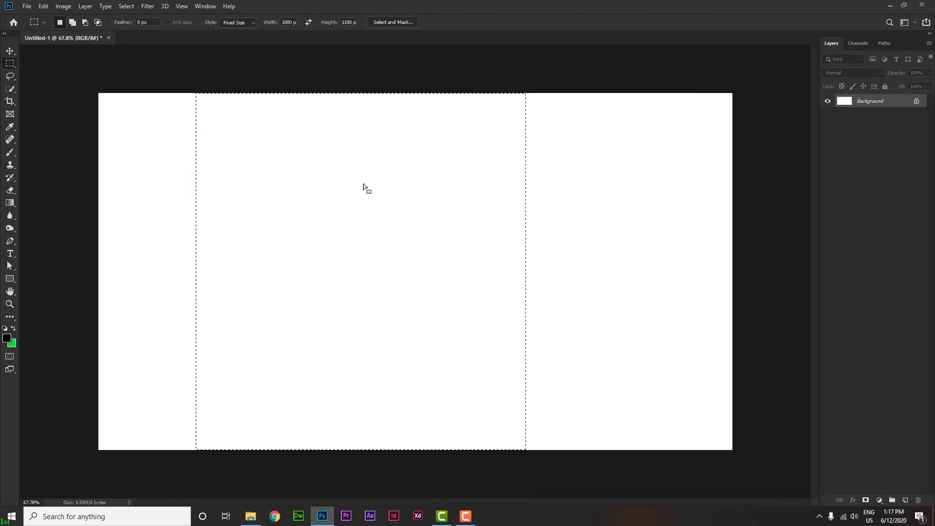
{"action": "scroll", "coordinate": [363, 220], "scroll_direction": "up", "scroll_amount": 3}
{"action": "scroll", "coordinate": [350, 210], "scroll_direction": "down", "scroll_amount": 1}
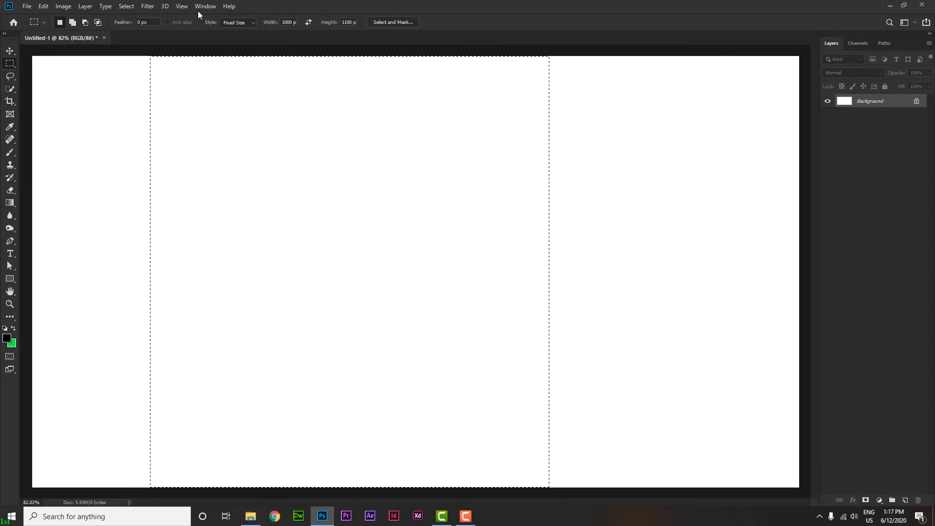
- Switch to the Elliptical Marquee Tool and add two ellipses to the existing rectangular selection
{"action": "right_click", "coordinate": [10, 63]}
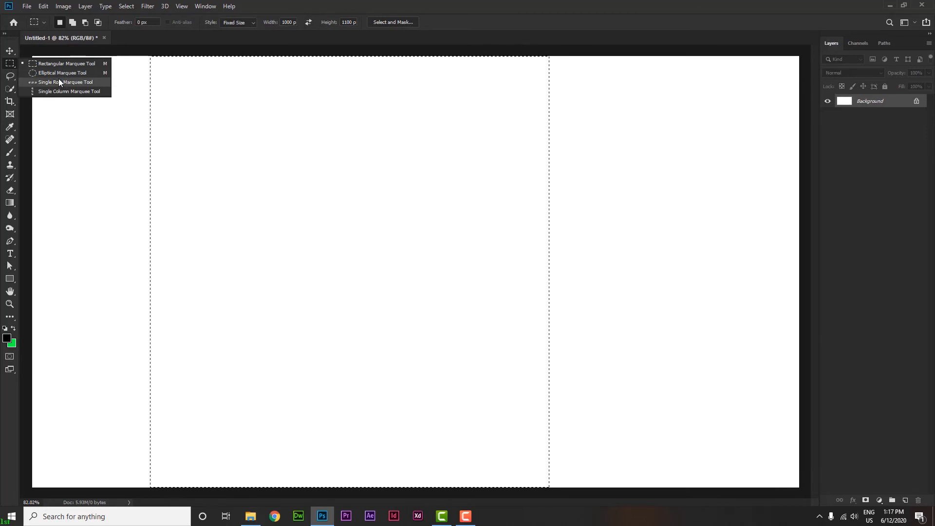
{"action": "left_click", "coordinate": [62, 73]}
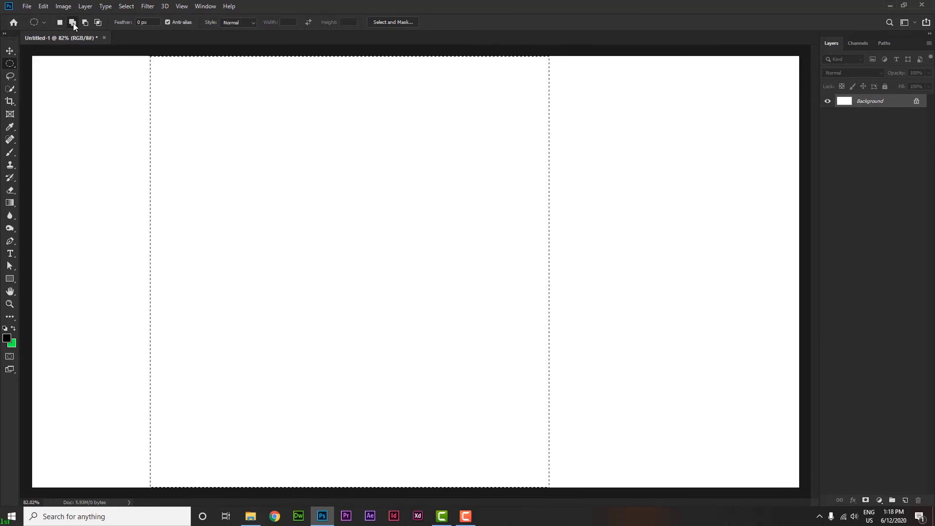
{"action": "left_click", "coordinate": [72, 23]}
{"action": "left_click_drag", "start_coordinate": [111, 107], "coordinate": [285, 237]}
{"action": "left_click_drag", "start_coordinate": [497, 193], "coordinate": [646, 292]}
- Subtract several ellipses from the selection, including a wide one across its middle
{"action": "left_click", "coordinate": [84, 23]}
{"action": "left_click_drag", "start_coordinate": [496, 129], "coordinate": [654, 344]}
{"action": "left_click_drag", "start_coordinate": [71, 104], "coordinate": [631, 384]}
{"action": "left_click_drag", "start_coordinate": [384, 183], "coordinate": [647, 281]}
- Try the elliptical marquee's Fixed Ratio style at 1:1, and restore the Normal style
{"action": "left_click", "coordinate": [237, 22]}
{"action": "left_click", "coordinate": [236, 23]}
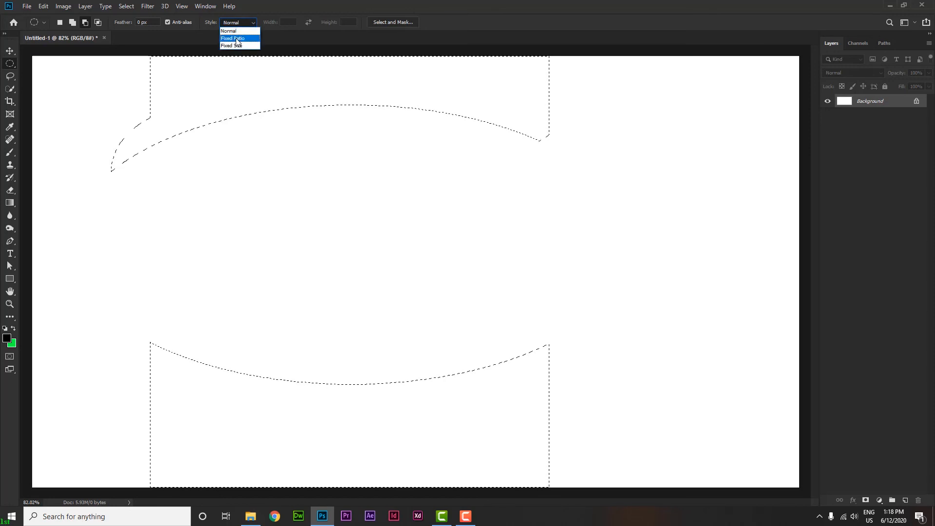
{"action": "left_click", "coordinate": [232, 38]}
{"action": "left_click_drag", "start_coordinate": [291, 132], "coordinate": [662, 325]}
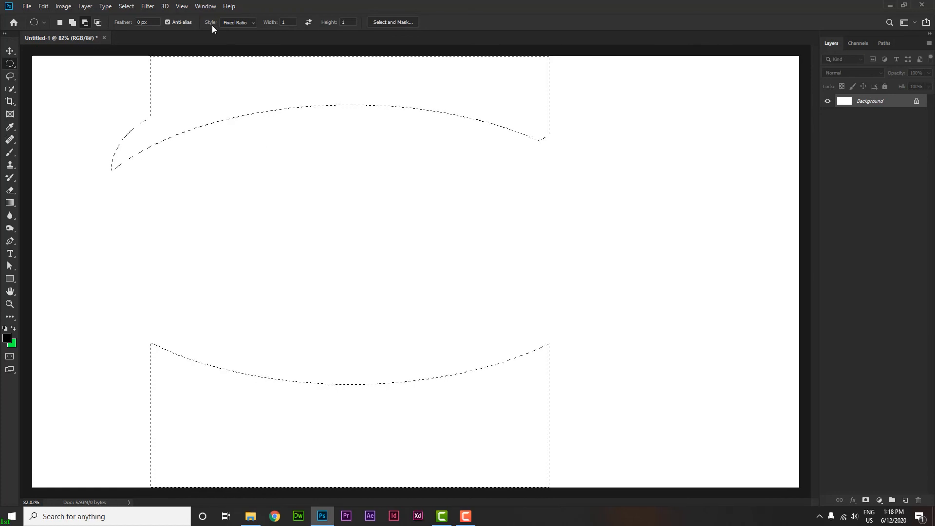
{"action": "left_click", "coordinate": [229, 23]}
{"action": "left_click", "coordinate": [234, 32]}
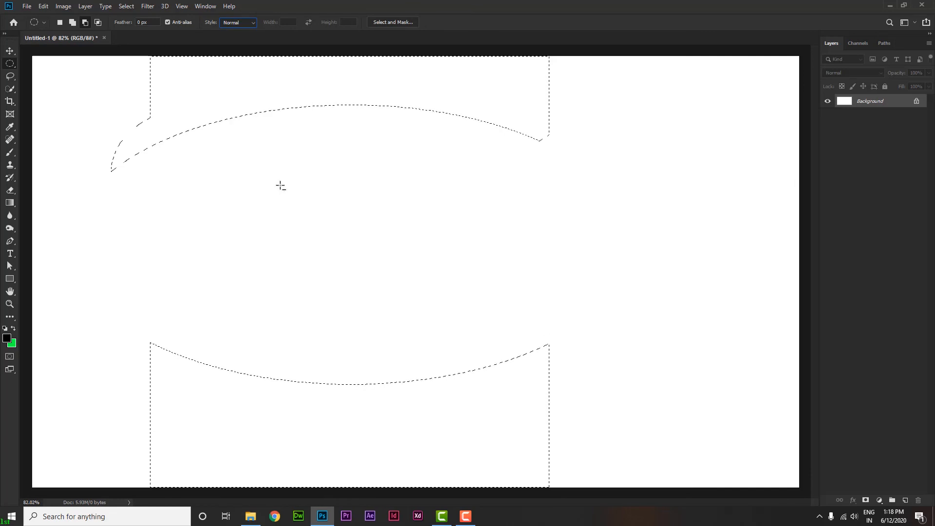
- Replace the existing selection with a single perfect circle slightly right of the canvas center
{"action": "left_click_drag", "start_coordinate": [276, 165], "coordinate": [340, 107]}
{"action": "left_click_drag", "start_coordinate": [312, 185], "coordinate": [577, 354]}
{"action": "left_click", "coordinate": [458, 195]}
{"action": "left_click_drag", "start_coordinate": [361, 162], "coordinate": [676, 378]}
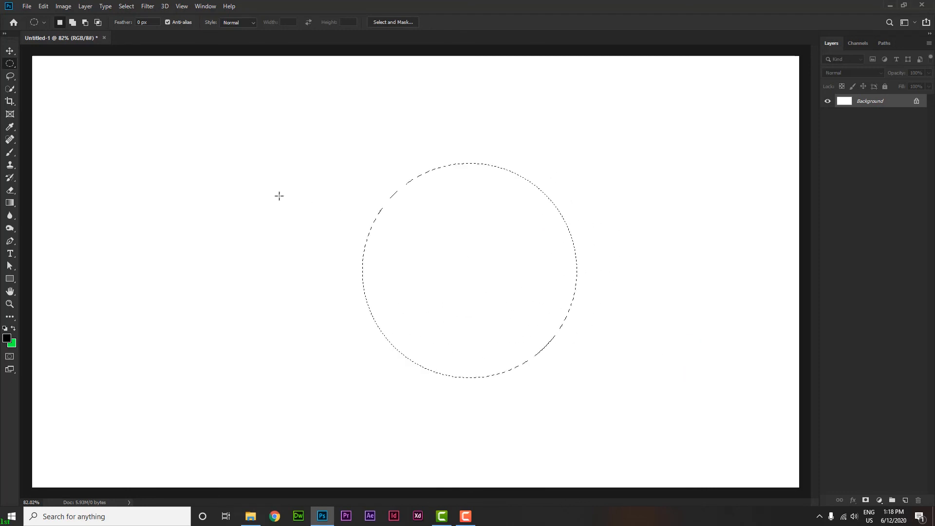
- Add a one-pixel row crossing the upper part of the circle to the selection with the Single Row Marquee Tool
{"action": "right_click", "coordinate": [10, 63]}
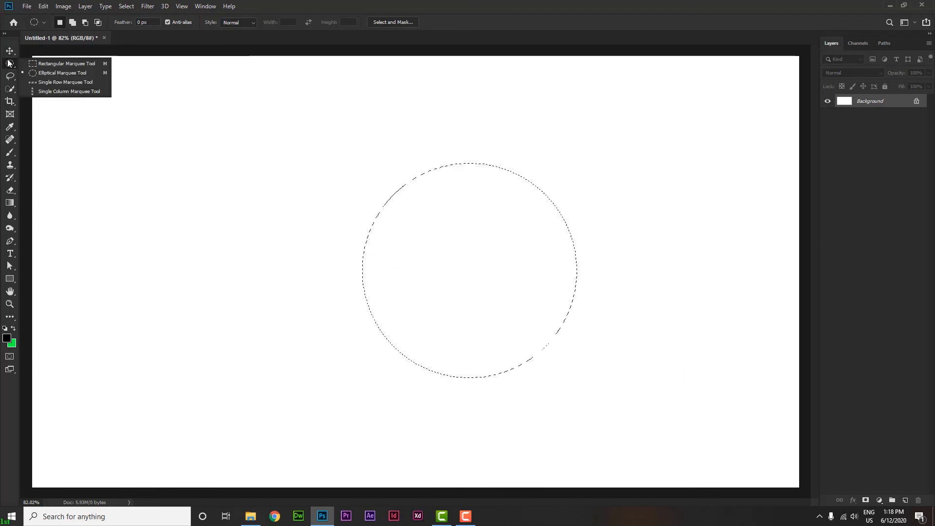
{"action": "left_click", "coordinate": [60, 83]}
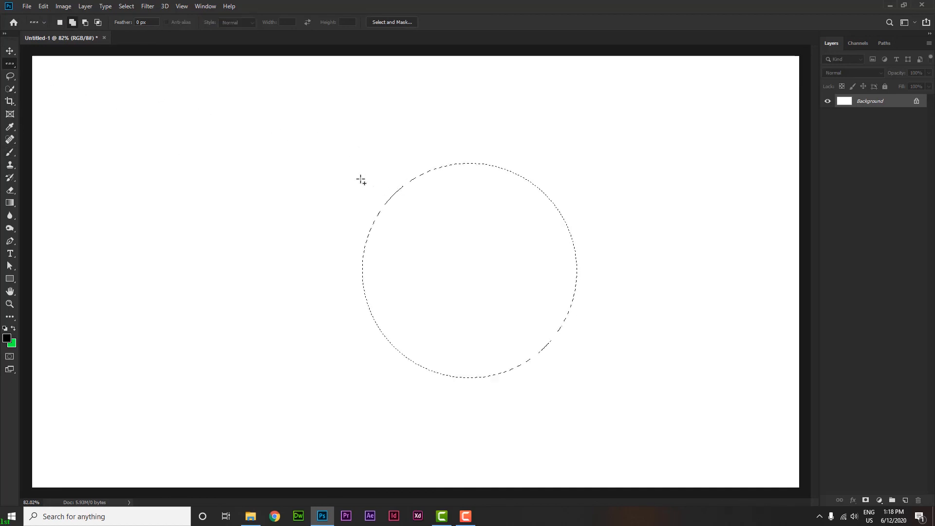
{"action": "left_click", "coordinate": [328, 170]}
- Fill the selected circle and one-pixel row with the black foreground color, and clear the selection
{"action": "scroll", "coordinate": [328, 171], "scroll_direction": "up", "scroll_amount": 10}
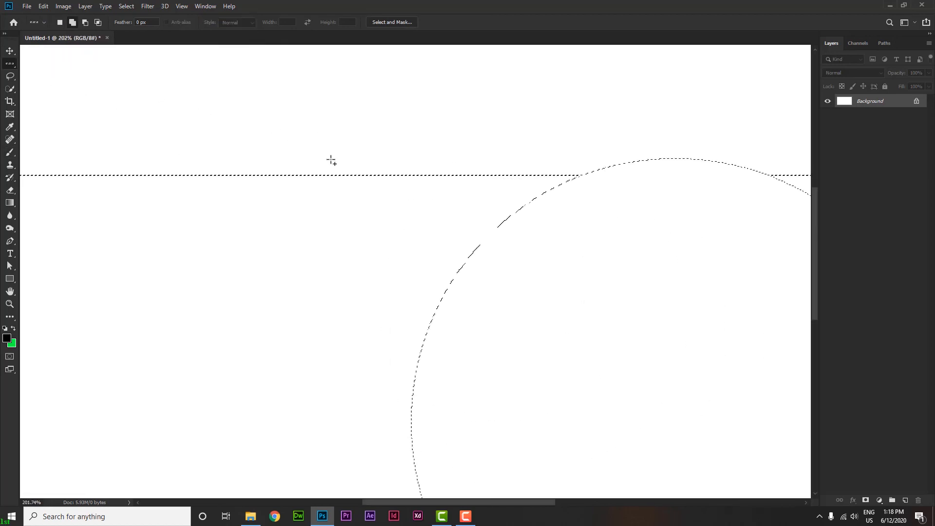
{"action": "scroll", "coordinate": [334, 176], "scroll_direction": "up", "scroll_amount": 10}
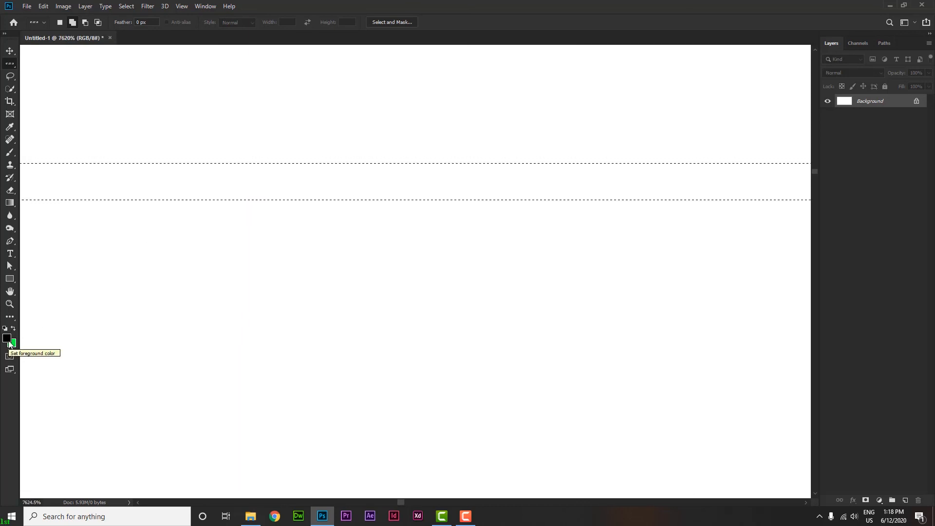
{"action": "key", "text": "alt+BackSpace"}
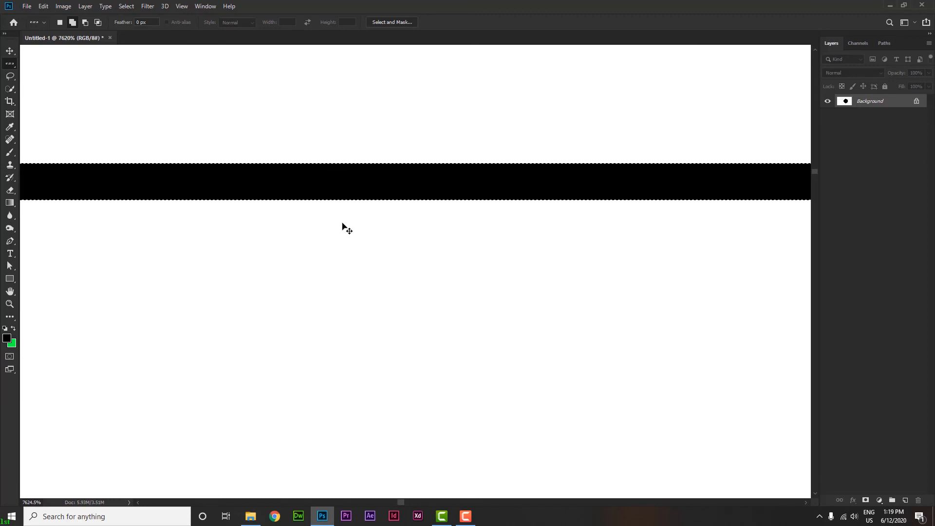
{"action": "scroll", "coordinate": [343, 224], "scroll_direction": "down", "scroll_amount": 10}
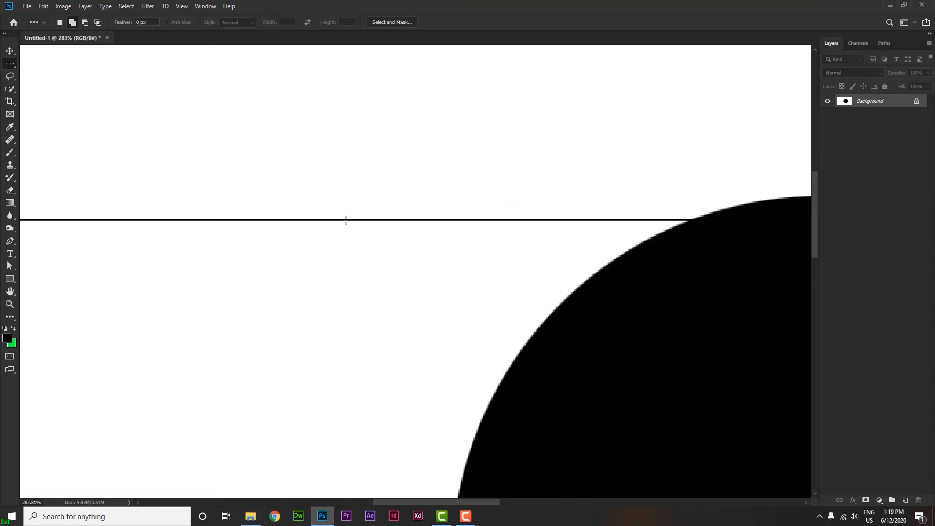
{"action": "scroll", "coordinate": [345, 220], "scroll_direction": "down", "scroll_amount": 4}
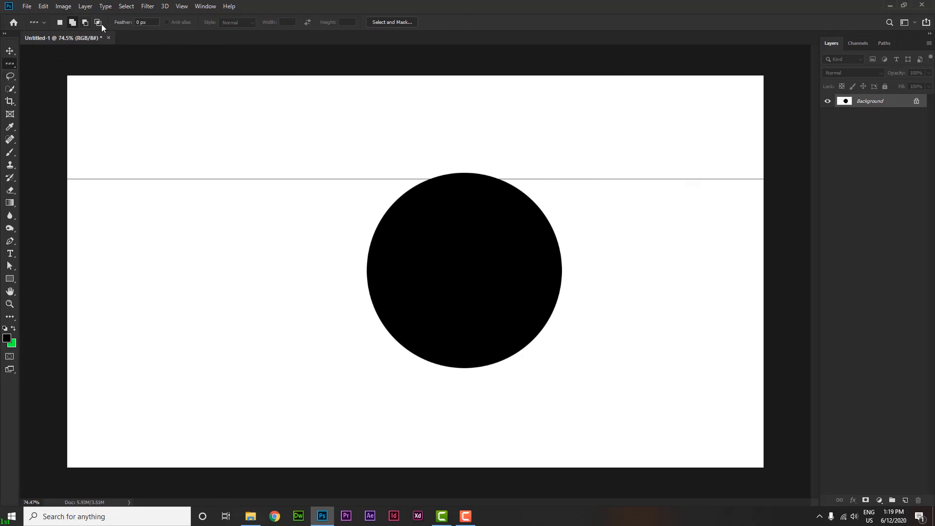
- Select a one-pixel column crossing the black line to the left of the circle with the Single Column Marquee Tool
{"action": "right_click", "coordinate": [15, 63]}
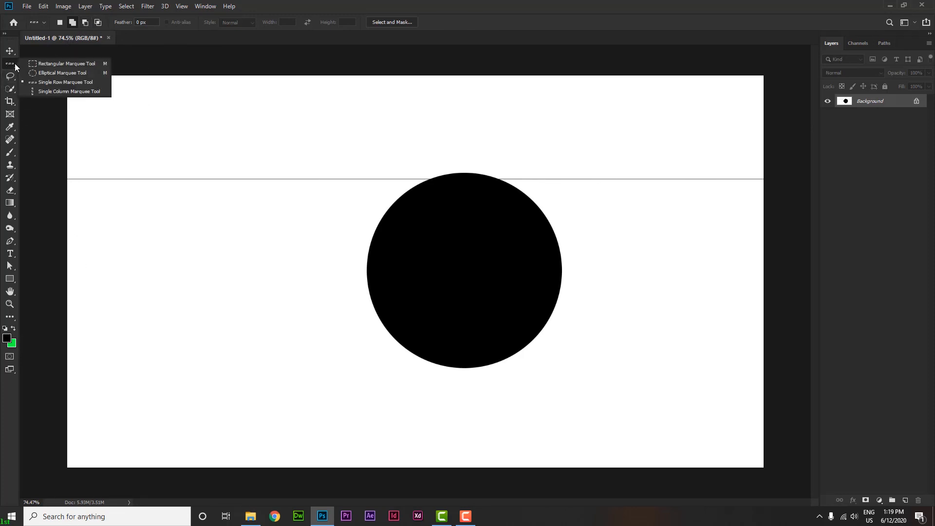
{"action": "left_click", "coordinate": [54, 91]}
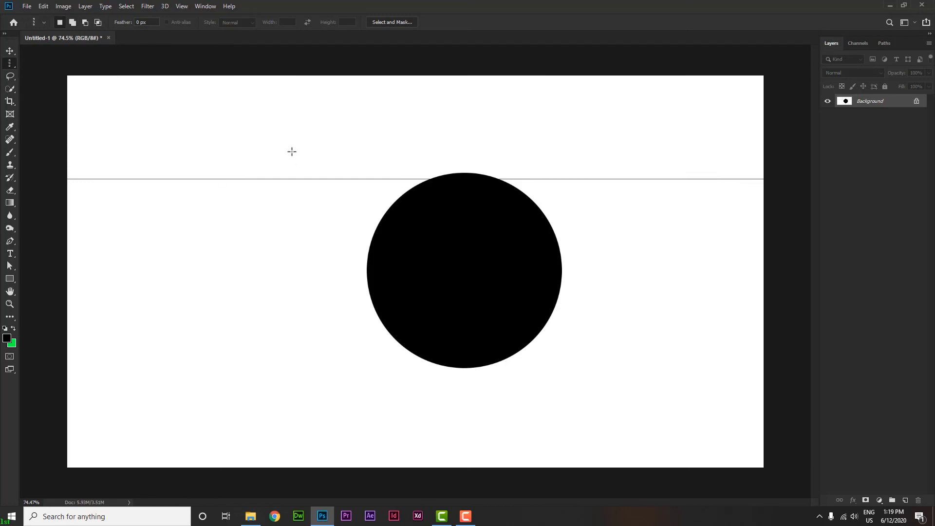
{"action": "scroll", "coordinate": [288, 186], "scroll_direction": "up", "scroll_amount": 8}
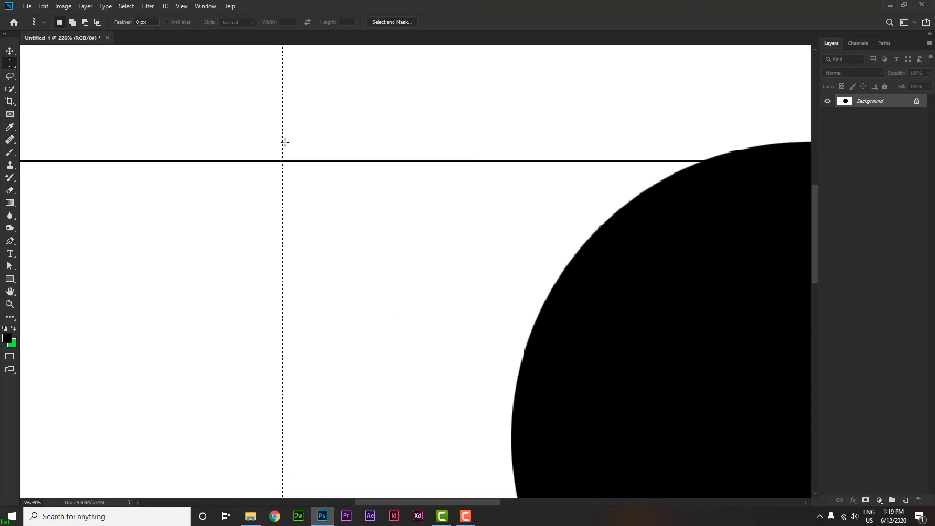
{"action": "scroll", "coordinate": [271, 171], "scroll_direction": "up", "scroll_amount": 10}
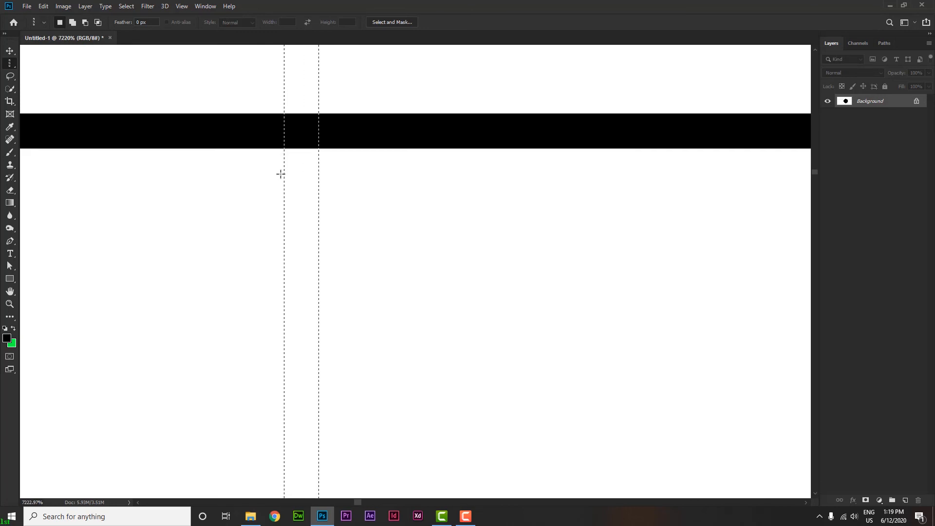
- Fill the selected one-pixel column with the green background color, and clear the selection
{"action": "key", "text": "ctrl+BackSpace"}
{"action": "scroll", "coordinate": [303, 192], "scroll_direction": "down", "scroll_amount": 3}
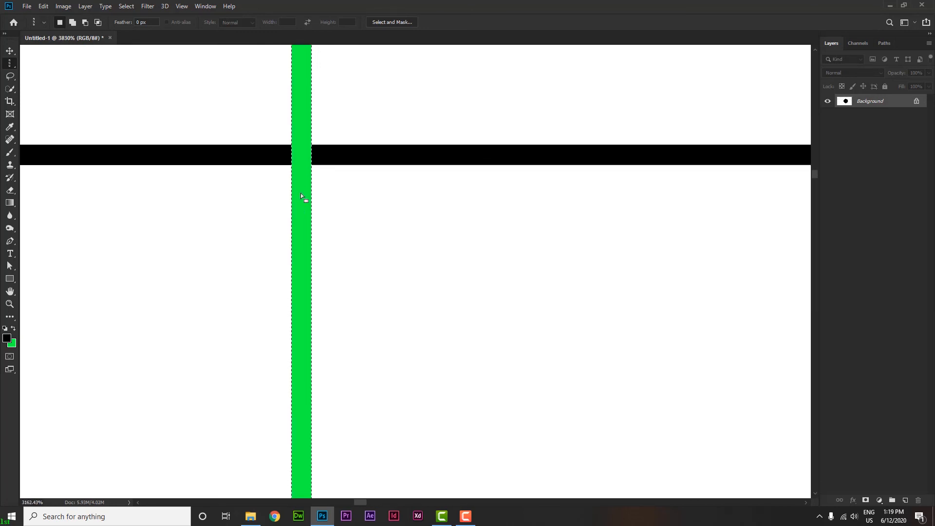
{"action": "scroll", "coordinate": [301, 196], "scroll_direction": "down", "scroll_amount": 4}
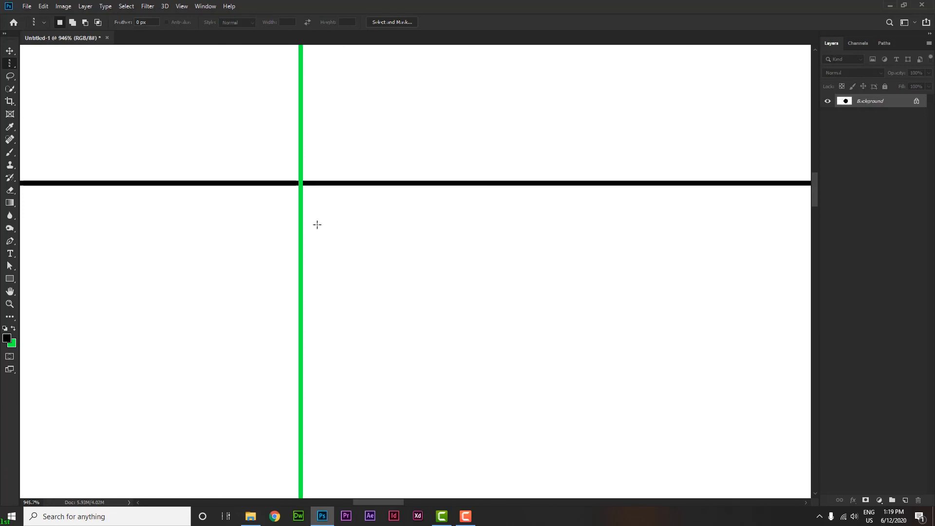
{"action": "scroll", "coordinate": [317, 224], "scroll_direction": "down", "scroll_amount": 8}
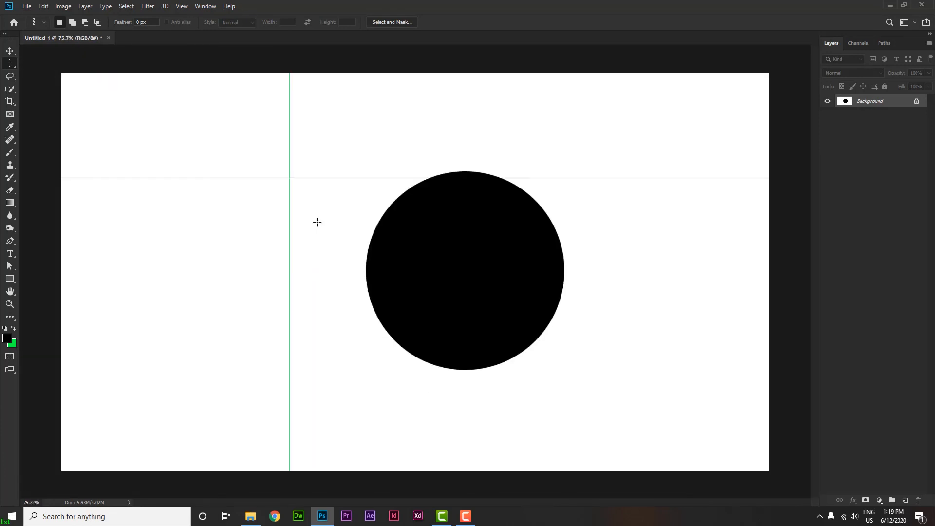
- Restore the Rectangular Marquee Tool as the active marquee type, and switch to the Move Tool
{"action": "right_click", "coordinate": [10, 66]}
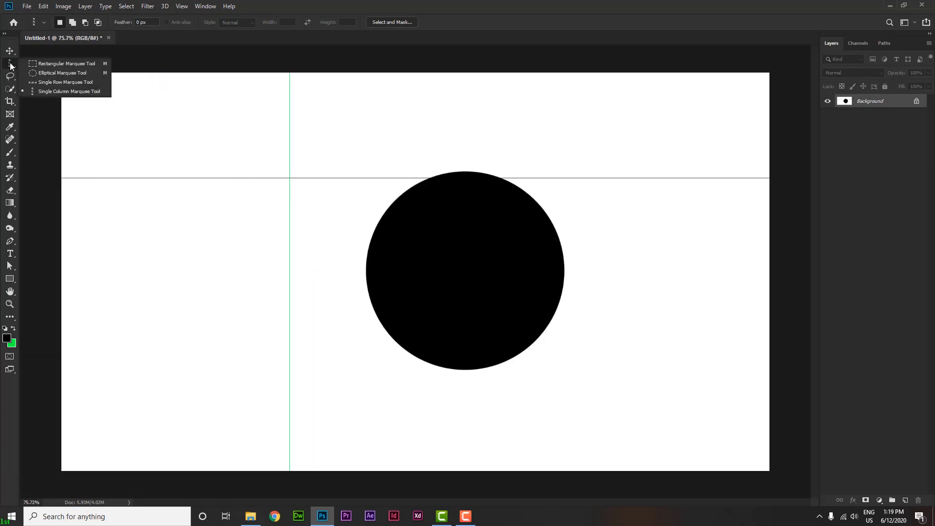
{"action": "left_click", "coordinate": [44, 63]}
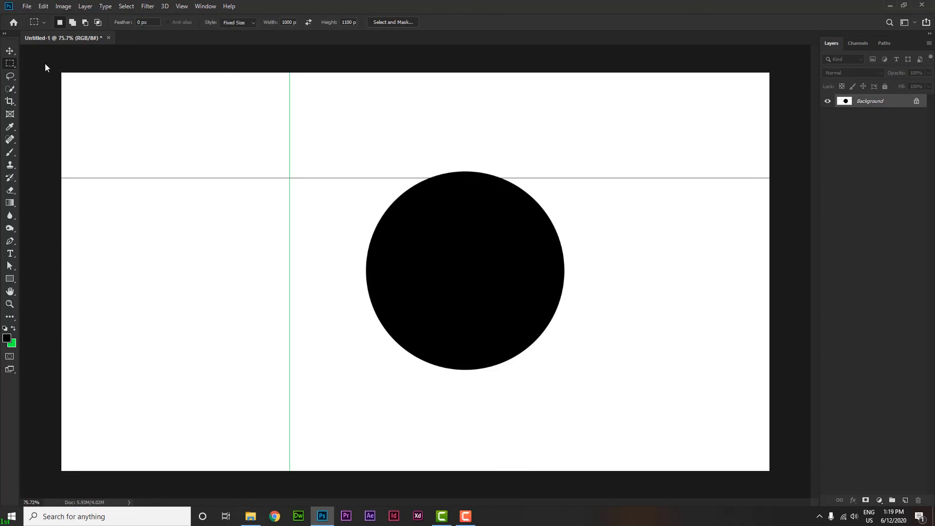
{"action": "left_click", "coordinate": [8, 51]}
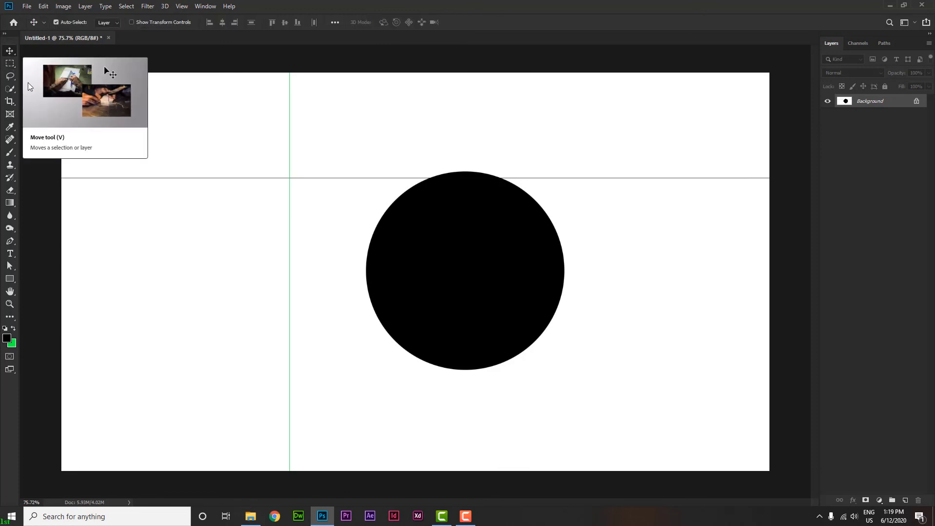